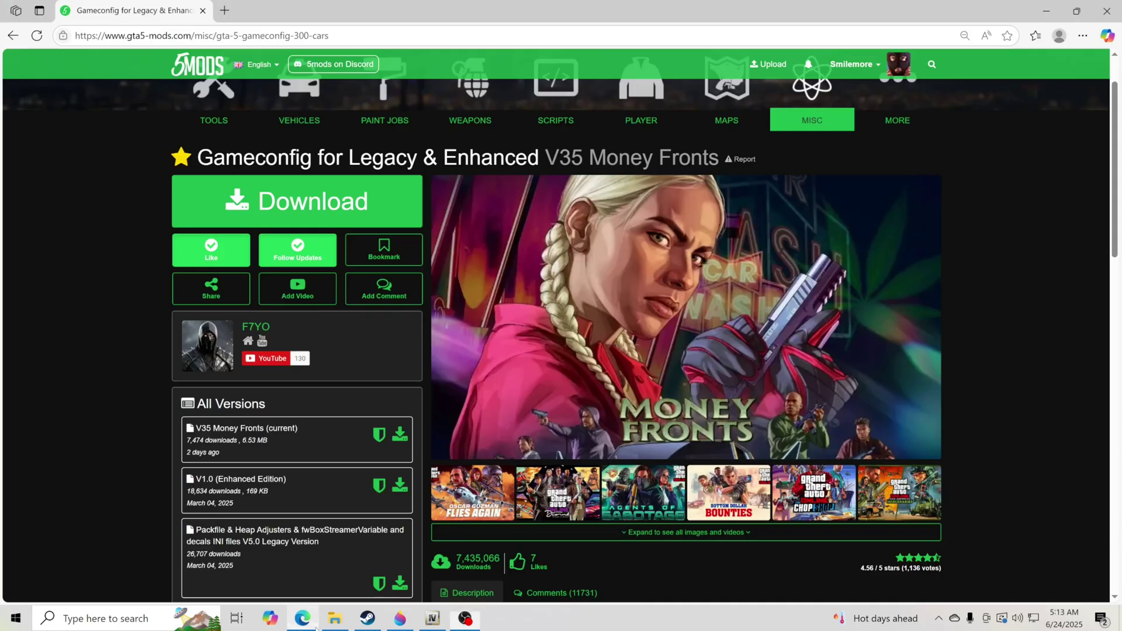
Compare the out-of-memory error image with the Gameconfig for Legacy & Enhanced mod page in Edge.
{"action": "left_click", "coordinate": [302, 618]}
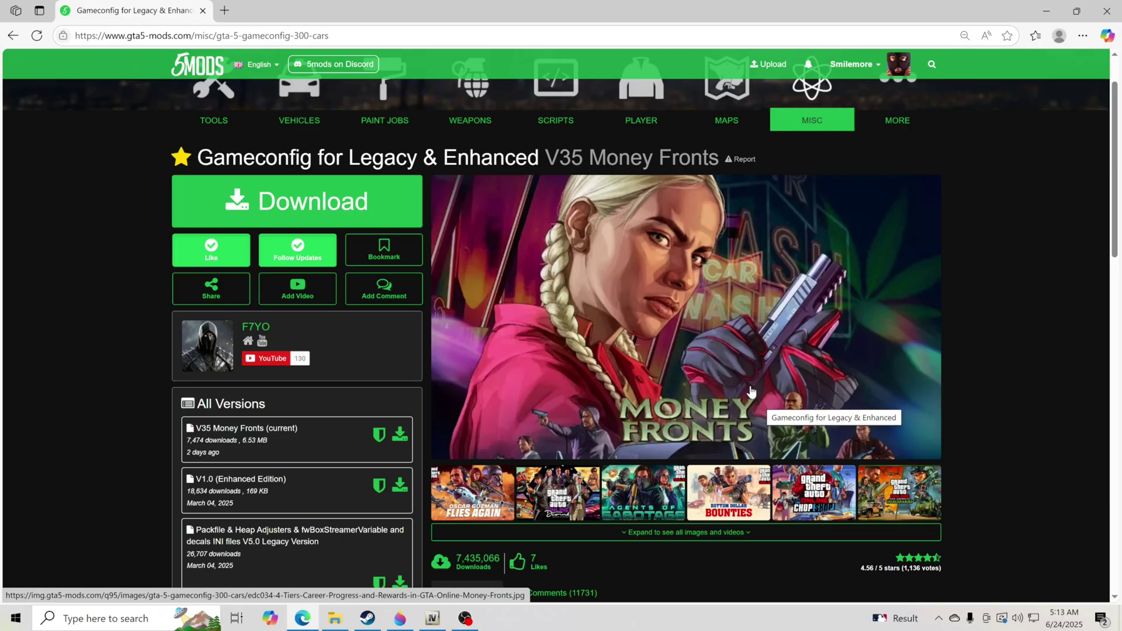
{"action": "left_click", "coordinate": [399, 618]}
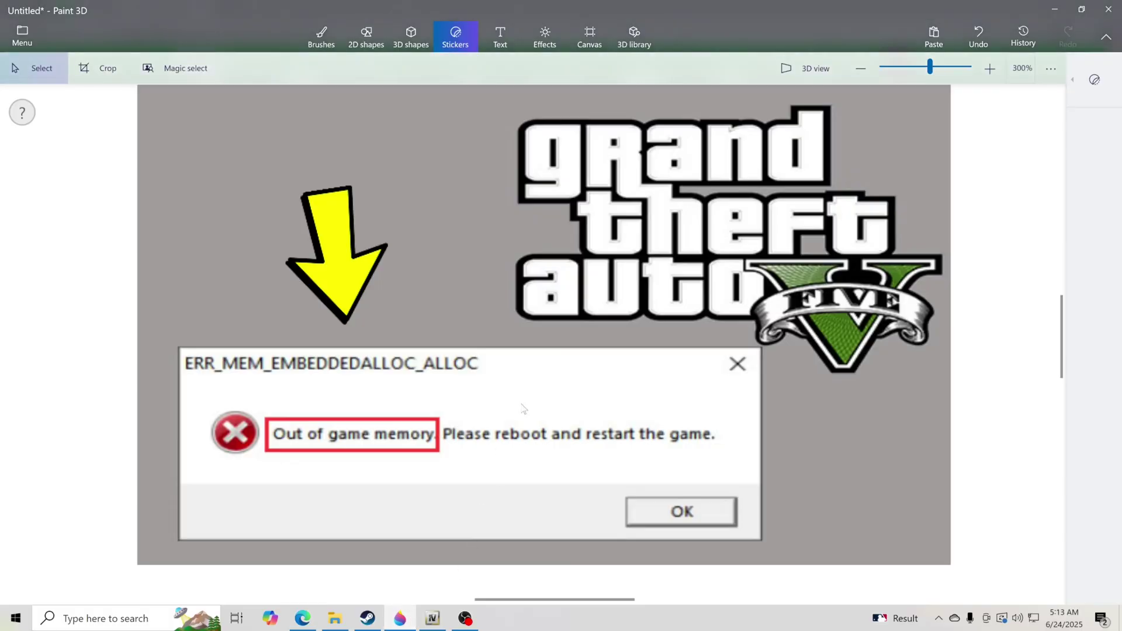
{"action": "left_click", "coordinate": [302, 618]}
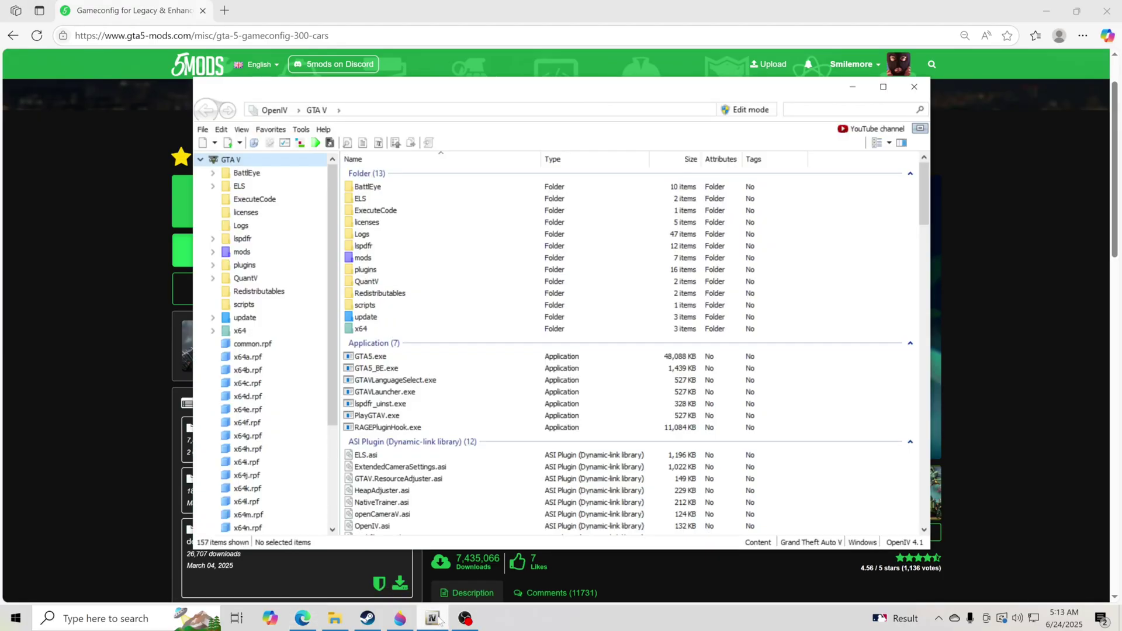
Bring OpenIV up maximized and switch it into edit mode.
{"action": "left_click", "coordinate": [434, 618]}
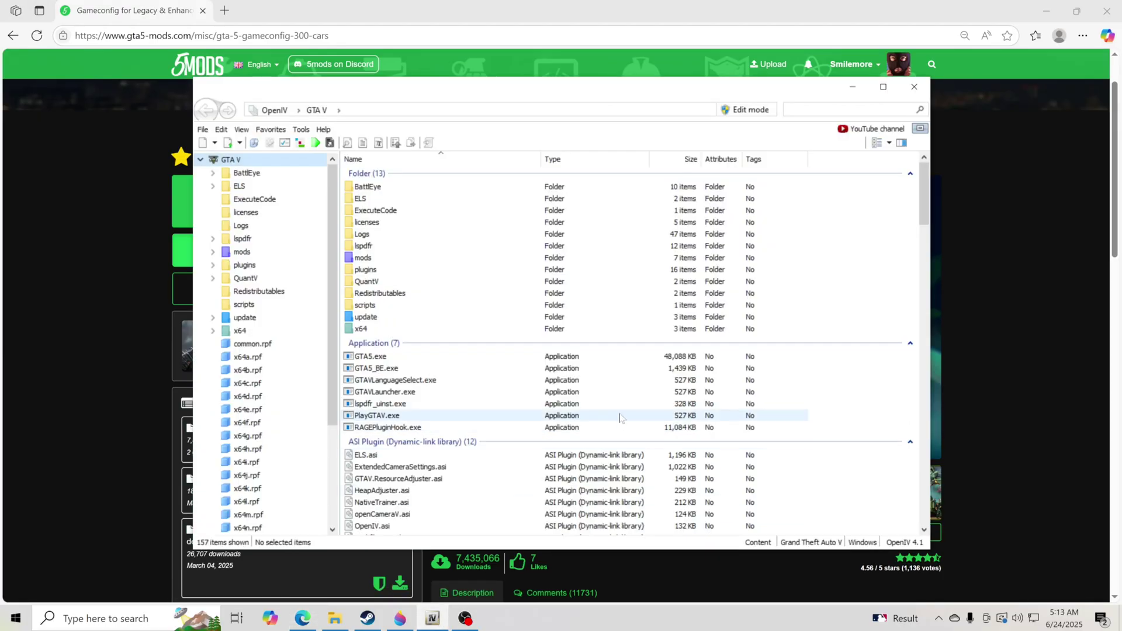
{"action": "left_click", "coordinate": [883, 86]}
{"action": "left_click", "coordinate": [939, 28]}
{"action": "left_click", "coordinate": [605, 351]}
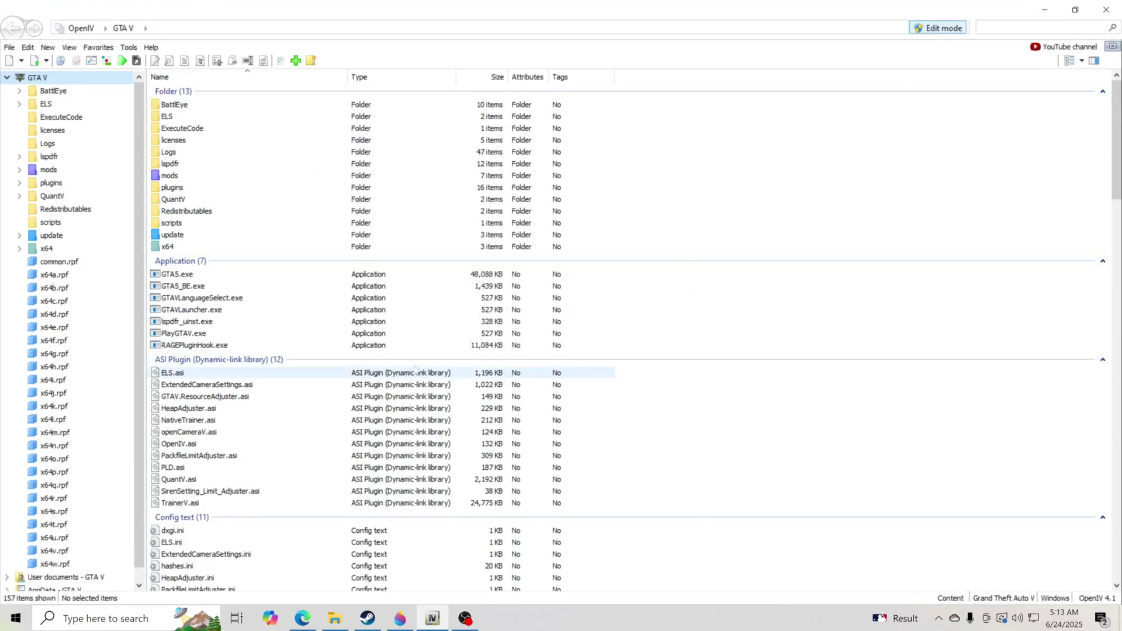
Navigate to mods\update\update.rpf\common\data, locate gameconfig.xml, then return to the mod page.
{"action": "left_click", "coordinate": [184, 176]}
{"action": "double_click", "coordinate": [184, 176]}
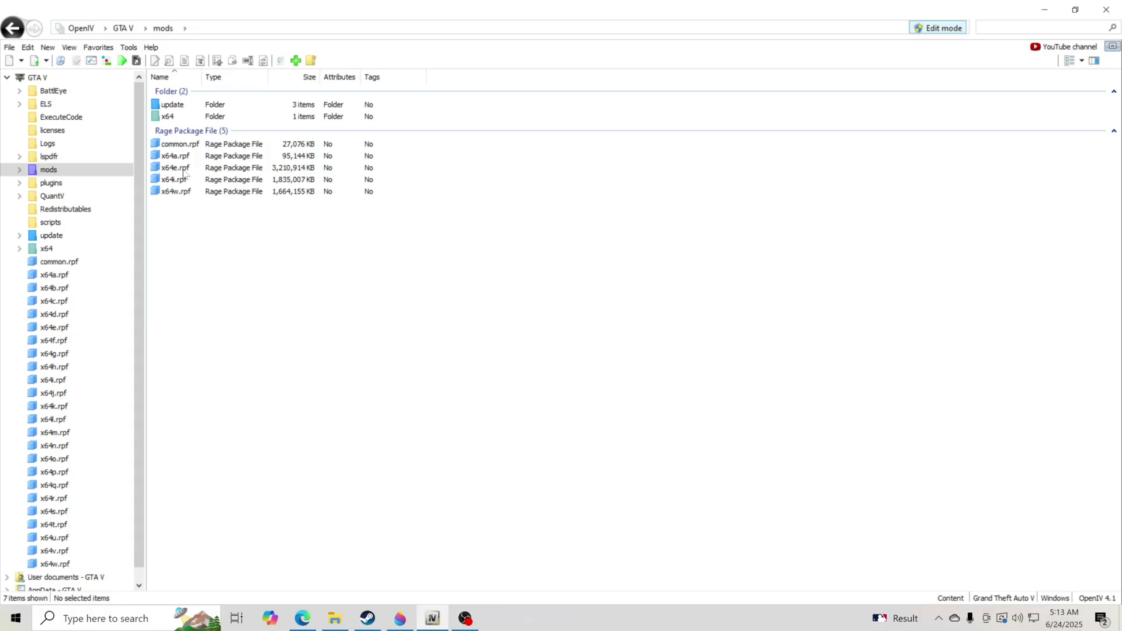
{"action": "double_click", "coordinate": [171, 109]}
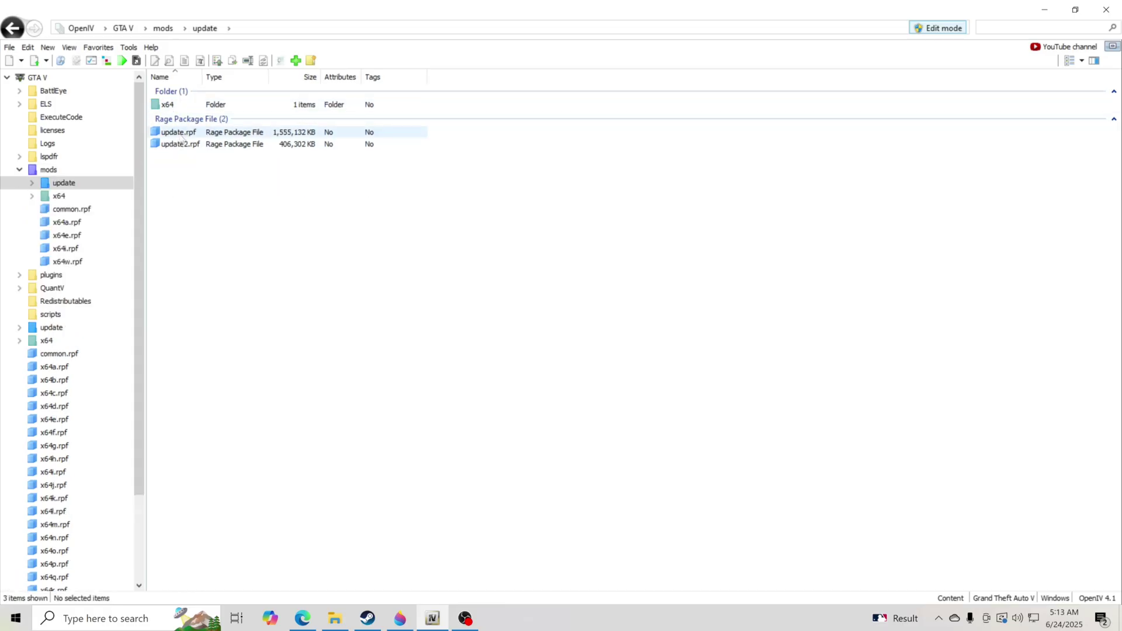
{"action": "left_click", "coordinate": [179, 133]}
{"action": "double_click", "coordinate": [179, 133]}
{"action": "double_click", "coordinate": [181, 105]}
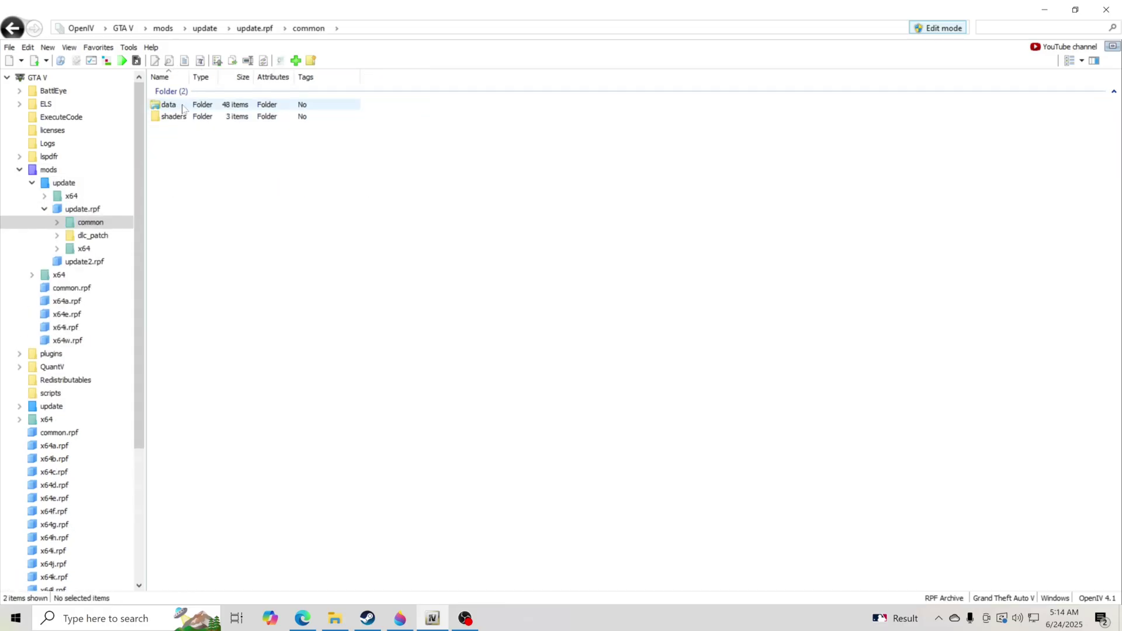
{"action": "double_click", "coordinate": [183, 109]}
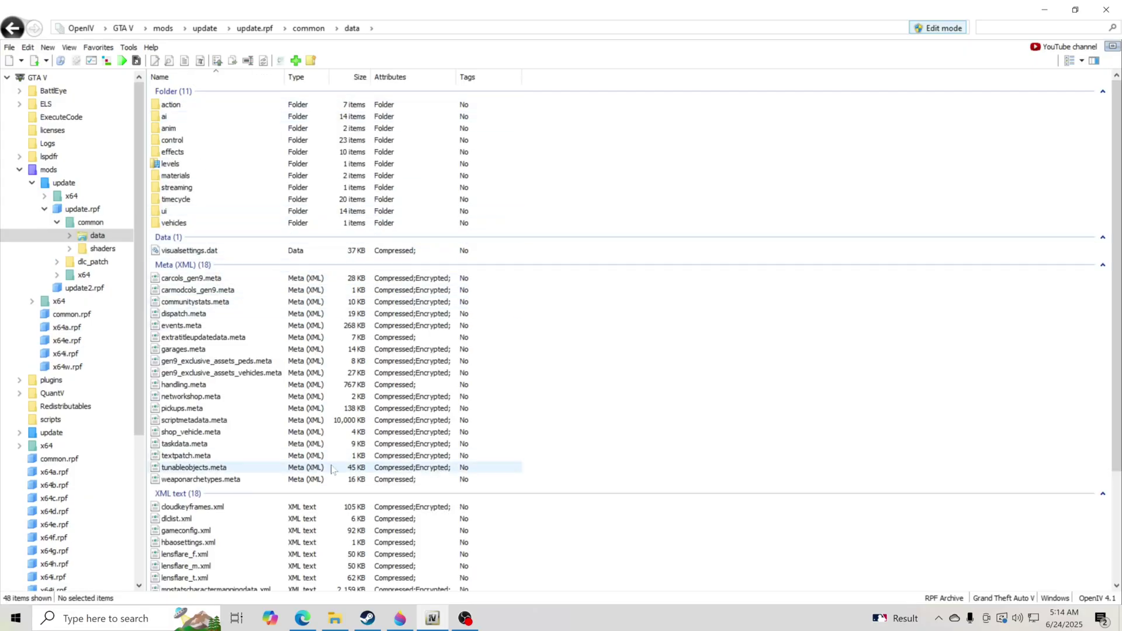
{"action": "scroll", "coordinate": [524, 399], "scroll_direction": "down", "scroll_amount": 3}
{"action": "left_click", "coordinate": [353, 431]}
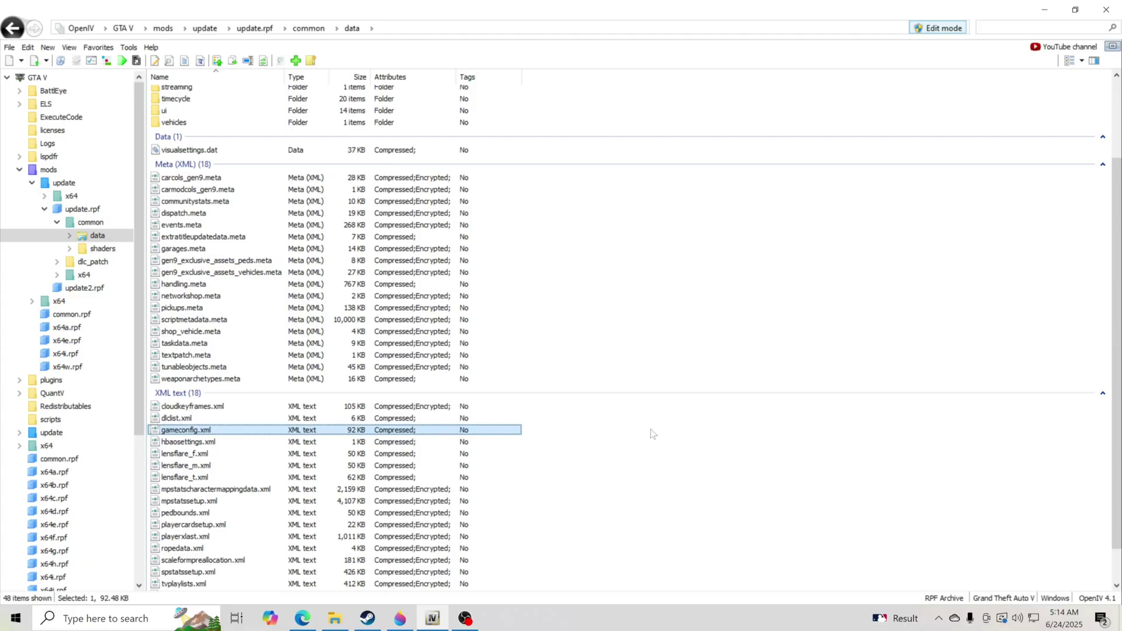
{"action": "left_click", "coordinate": [663, 413]}
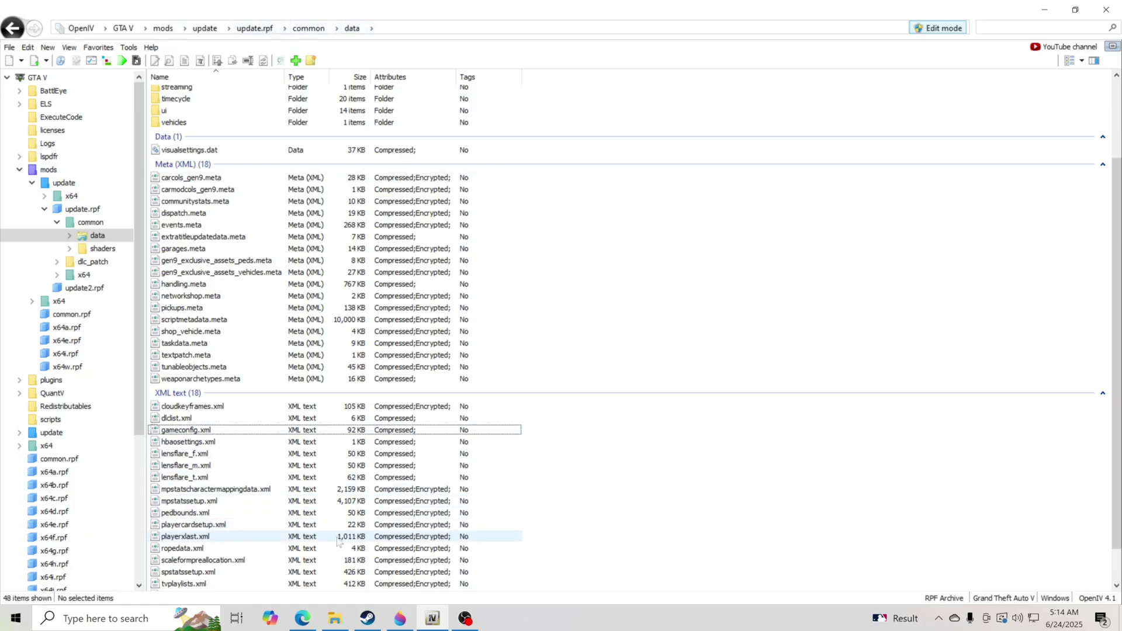
{"action": "left_click", "coordinate": [310, 619]}
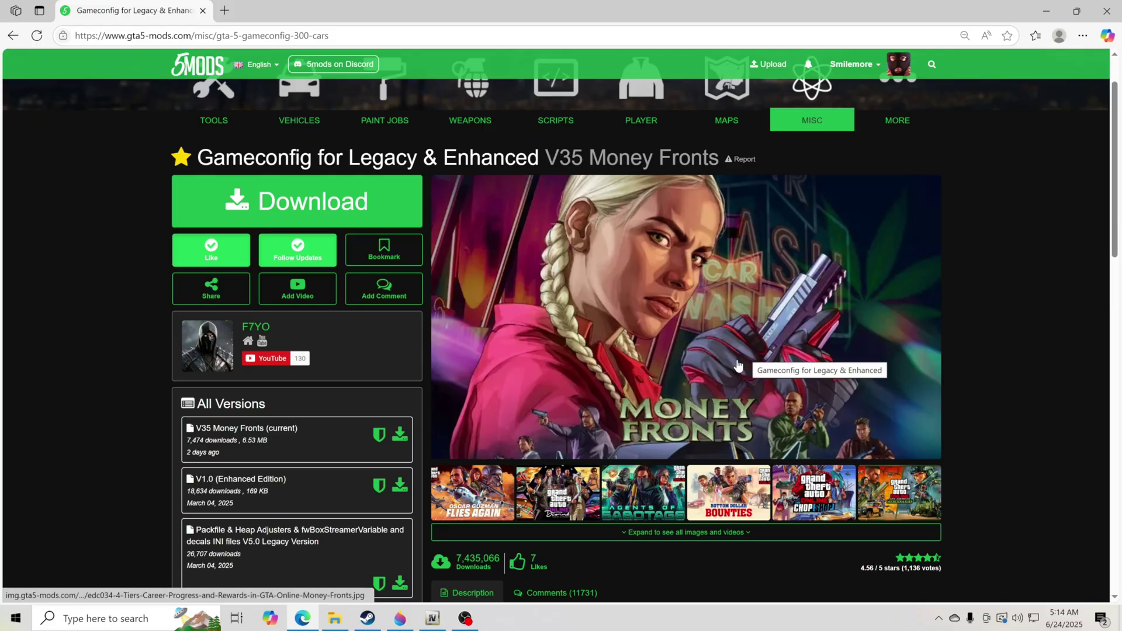
Download the Gameconfig V35 archive and open GTAV Config v35 (2).rar in WinRAR.
{"action": "scroll", "coordinate": [706, 321], "scroll_direction": "down", "scroll_amount": 1}
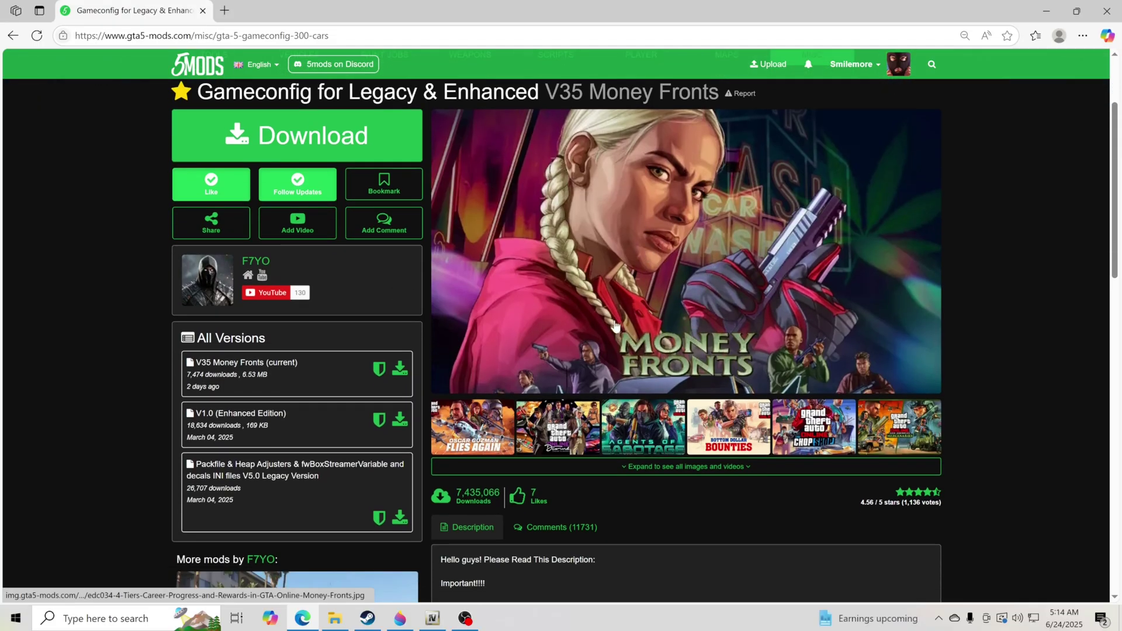
{"action": "scroll", "coordinate": [353, 342], "scroll_direction": "up", "scroll_amount": 1}
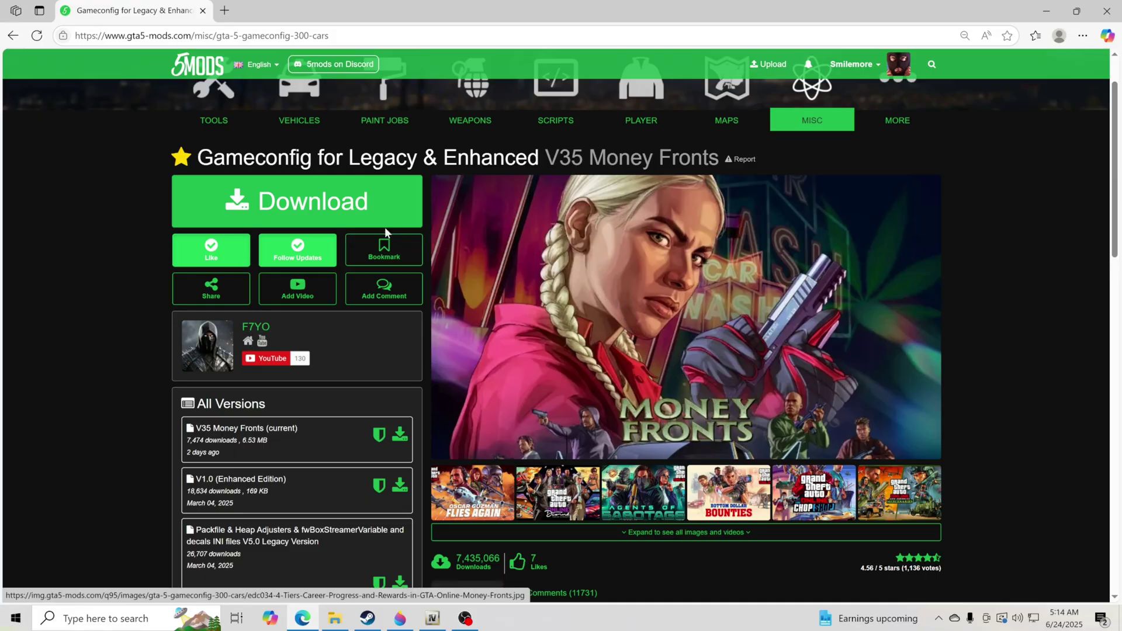
{"action": "left_click", "coordinate": [346, 216]}
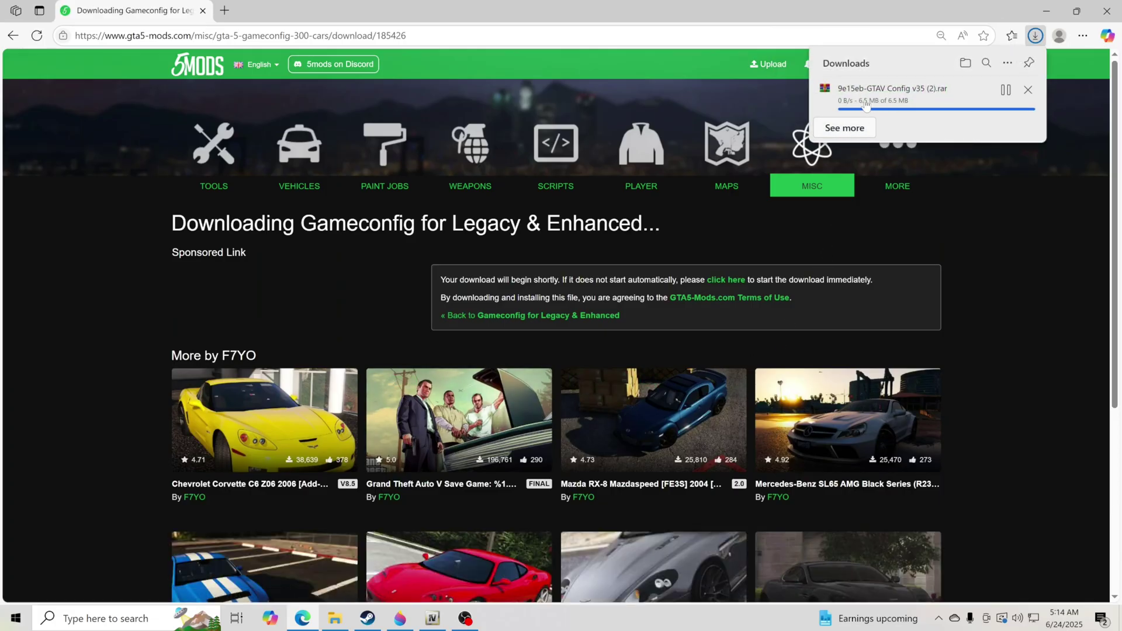
{"action": "left_click", "coordinate": [854, 104]}
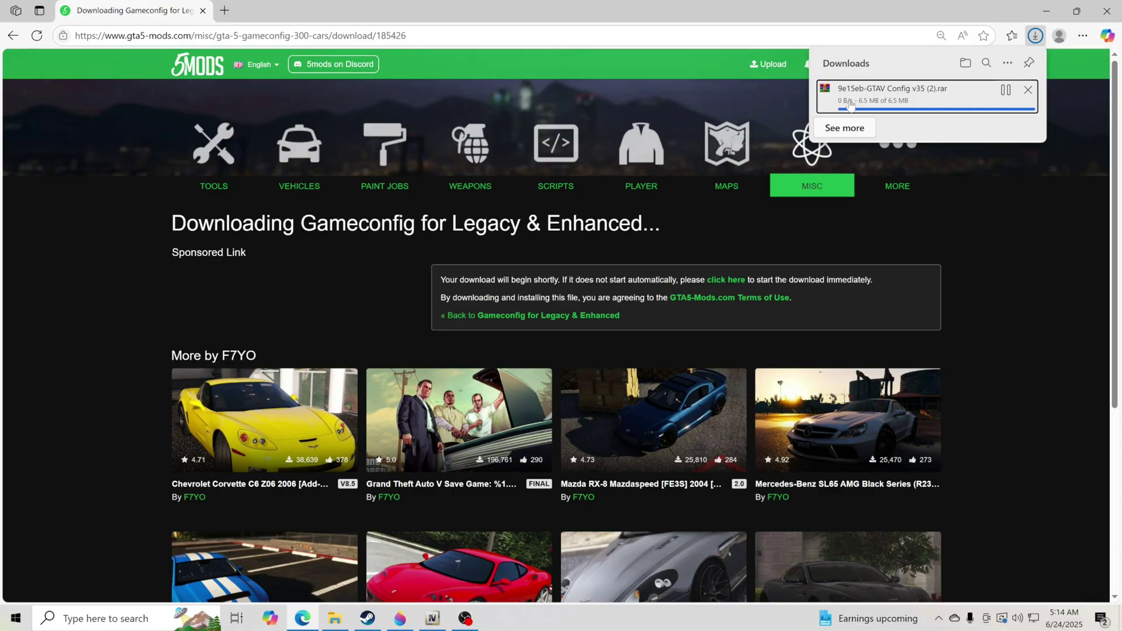
{"action": "left_click", "coordinate": [849, 102]}
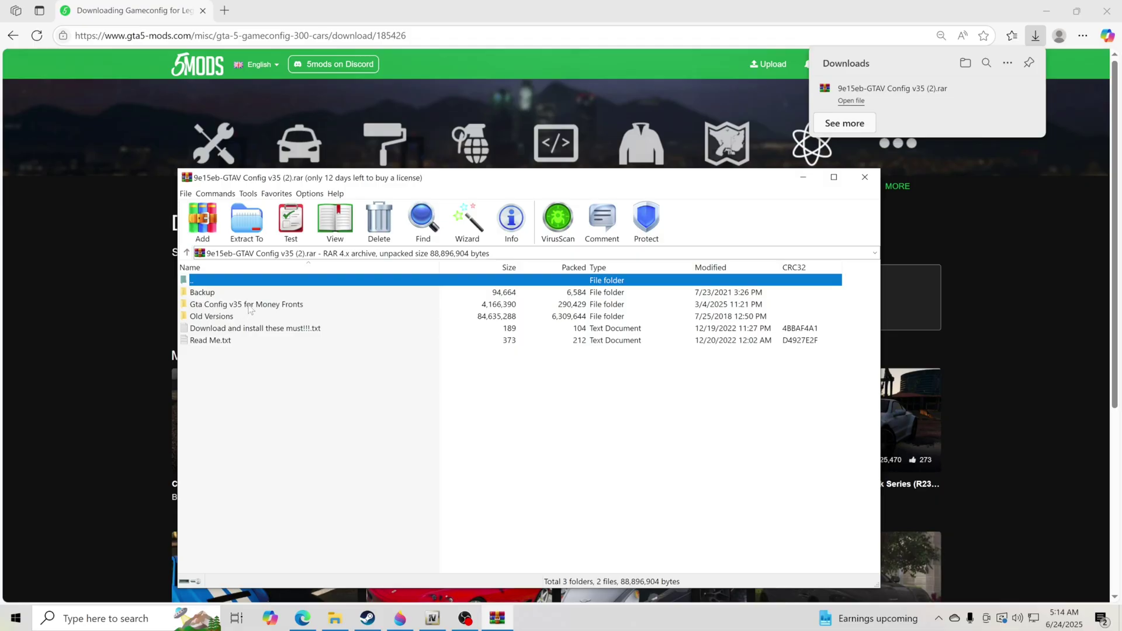
Browse the archive to Gta Config v35 for Money Fronts\For More Mods\Stock Traffic (Means Gta base) showing gameconfig.xml.
{"action": "double_click", "coordinate": [249, 305]}
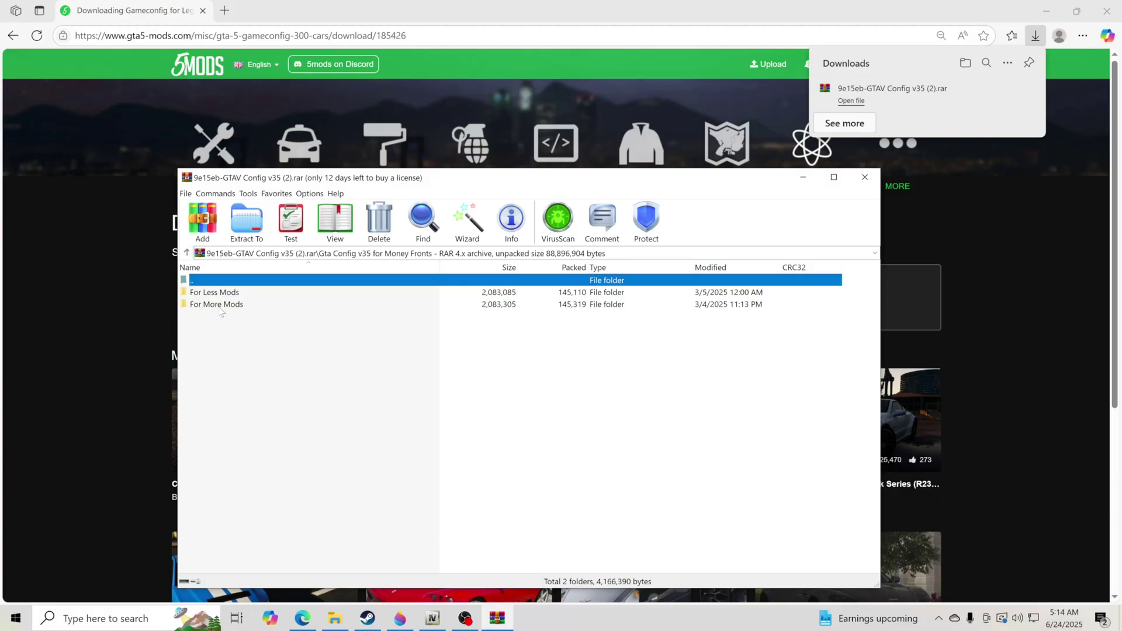
{"action": "double_click", "coordinate": [224, 306]}
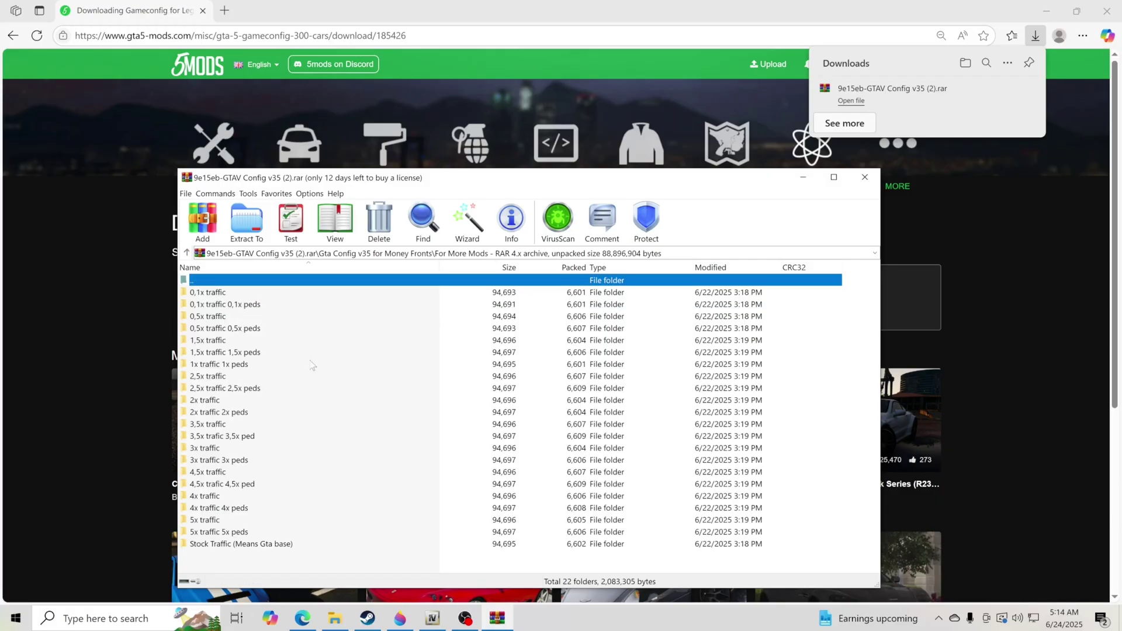
{"action": "double_click", "coordinate": [235, 545]}
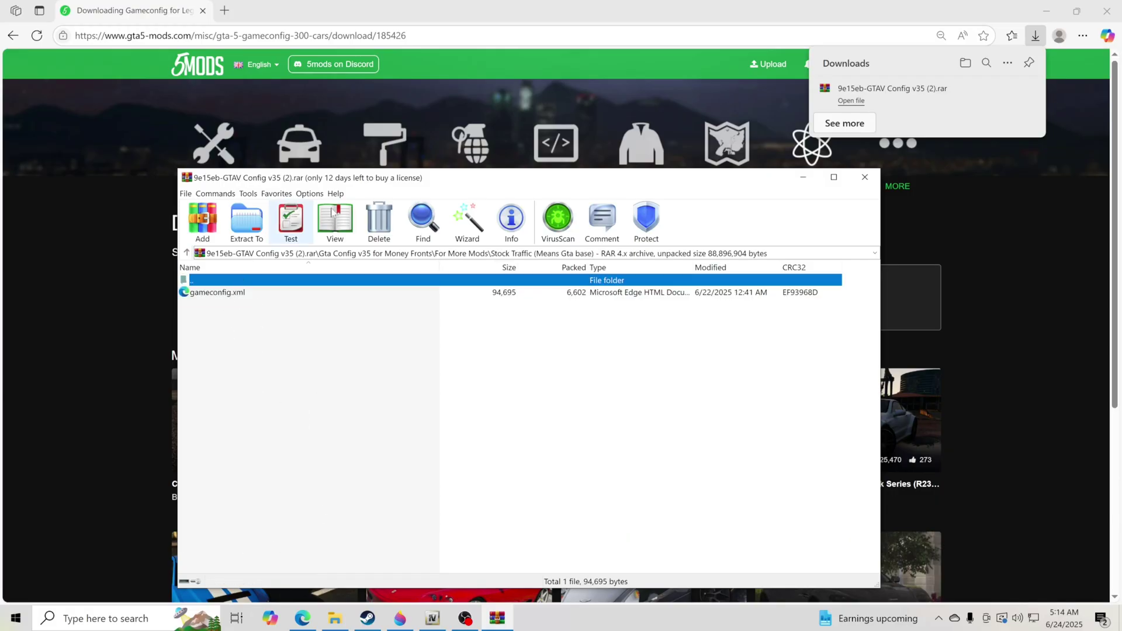
{"action": "left_click_drag", "start_coordinate": [328, 177], "coordinate": [504, 166]}
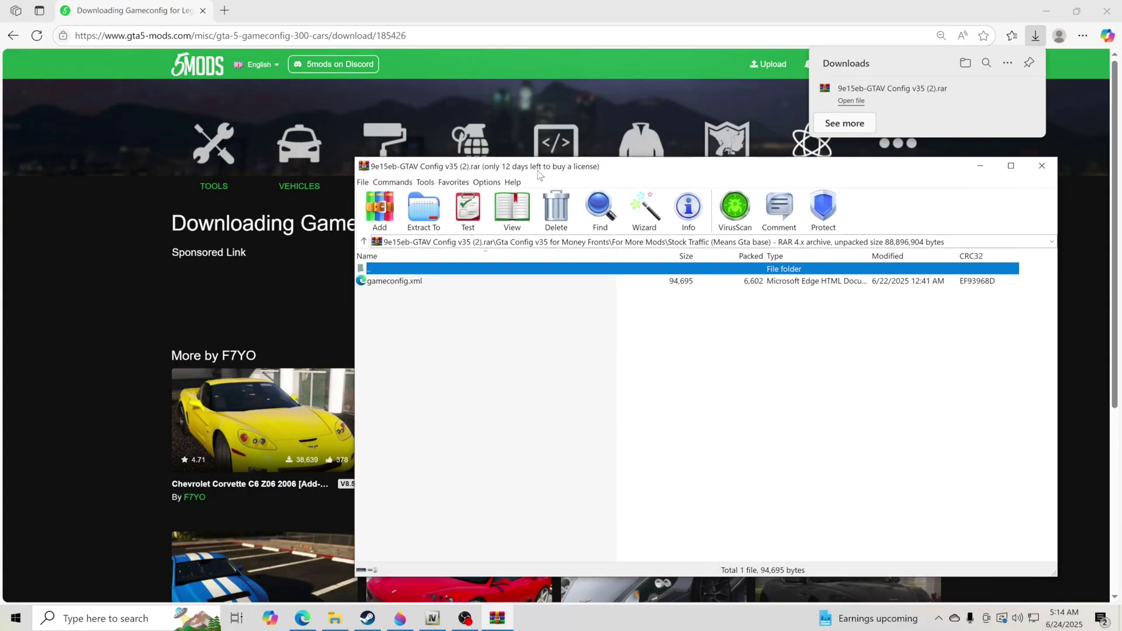
{"action": "left_click", "coordinate": [432, 618]}
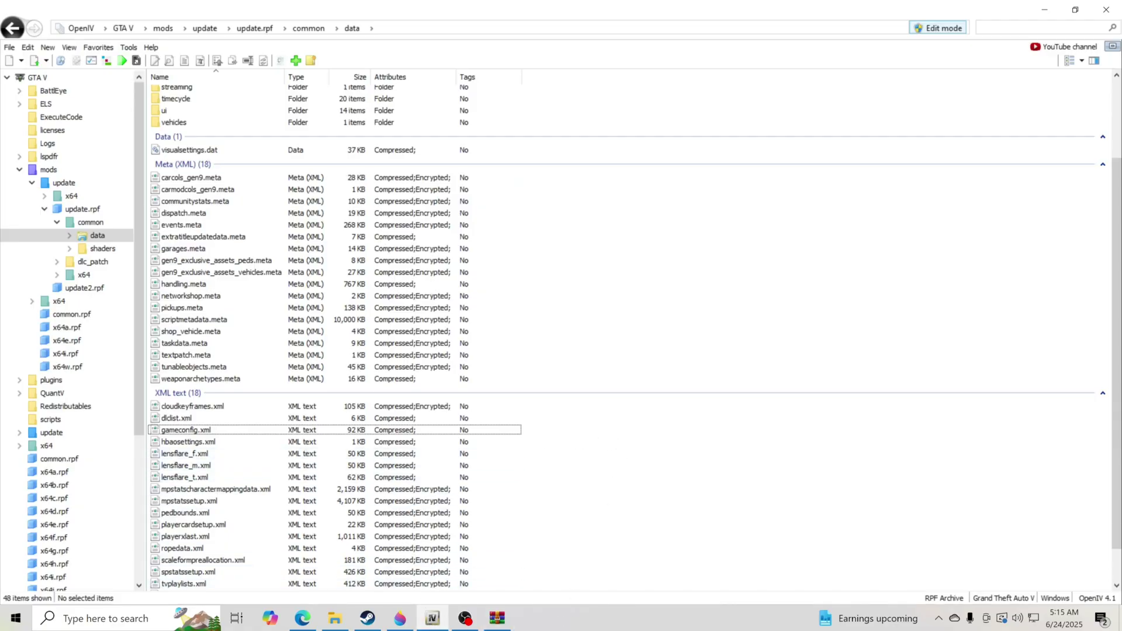
Close the crashed OpenIV and relaunch it for GTA V Windows.
{"action": "left_click", "coordinate": [130, 29]}
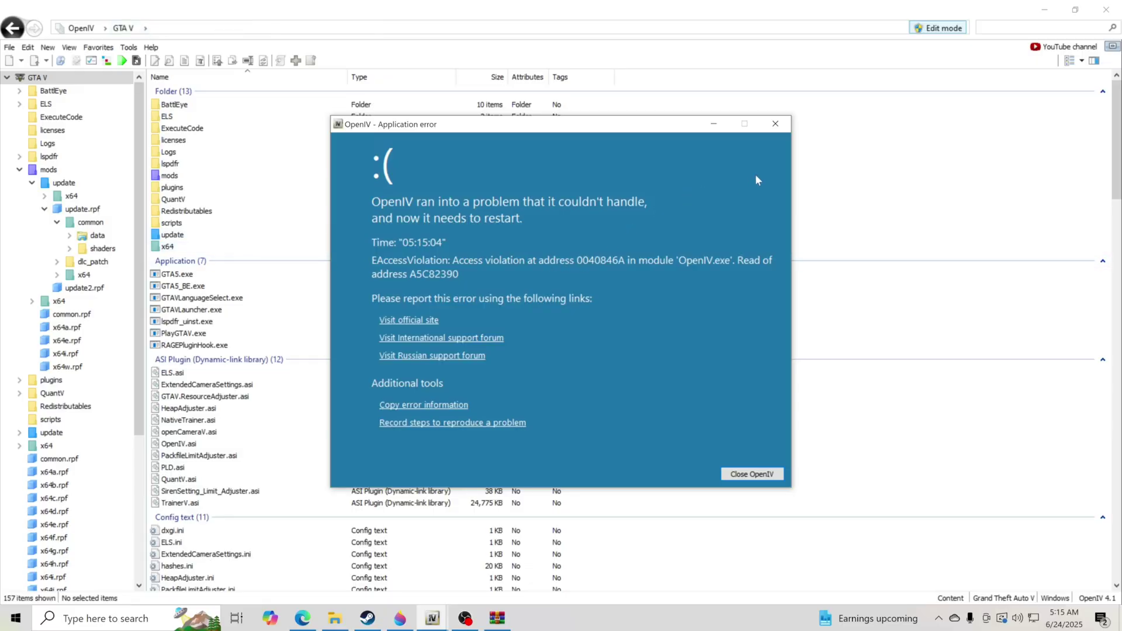
{"action": "left_click", "coordinate": [752, 474]}
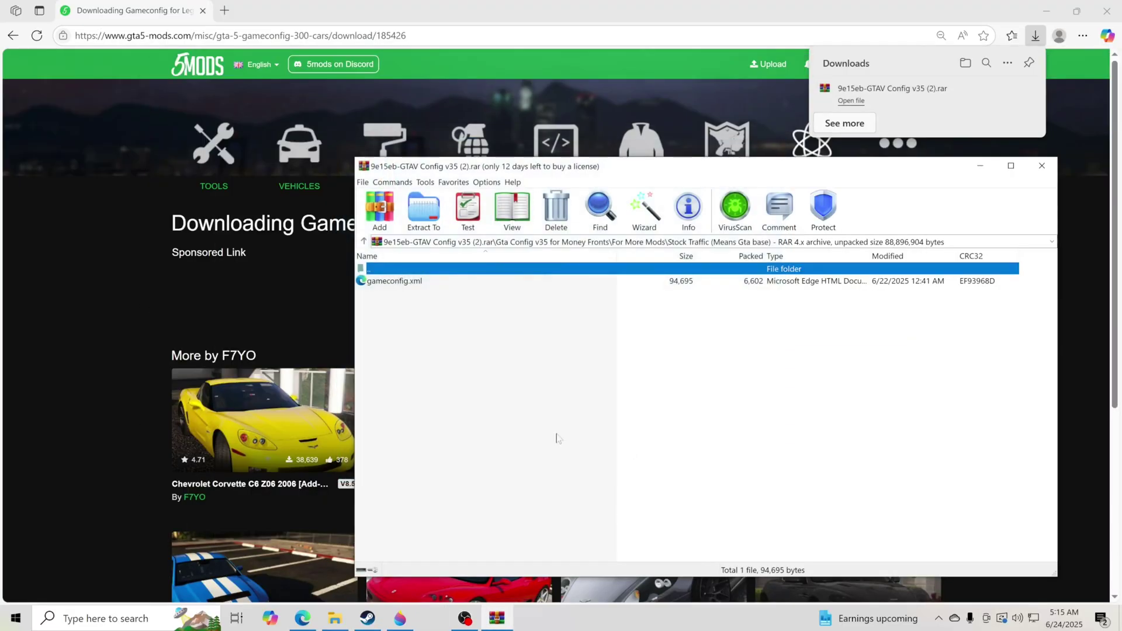
{"action": "left_click", "coordinate": [198, 618]}
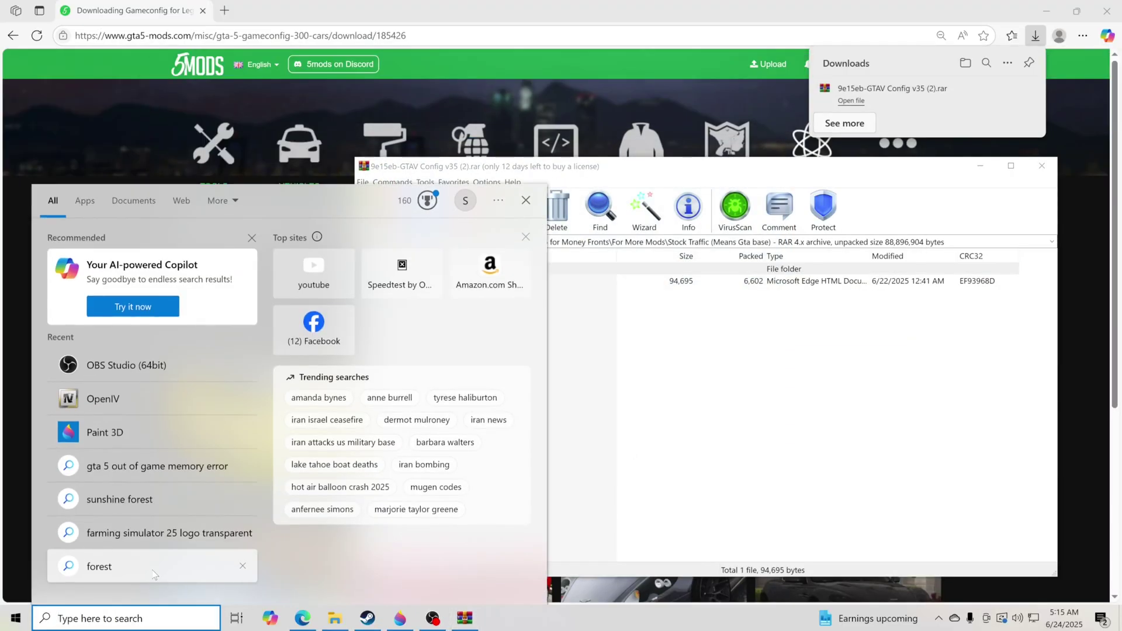
{"action": "left_click", "coordinate": [225, 408]}
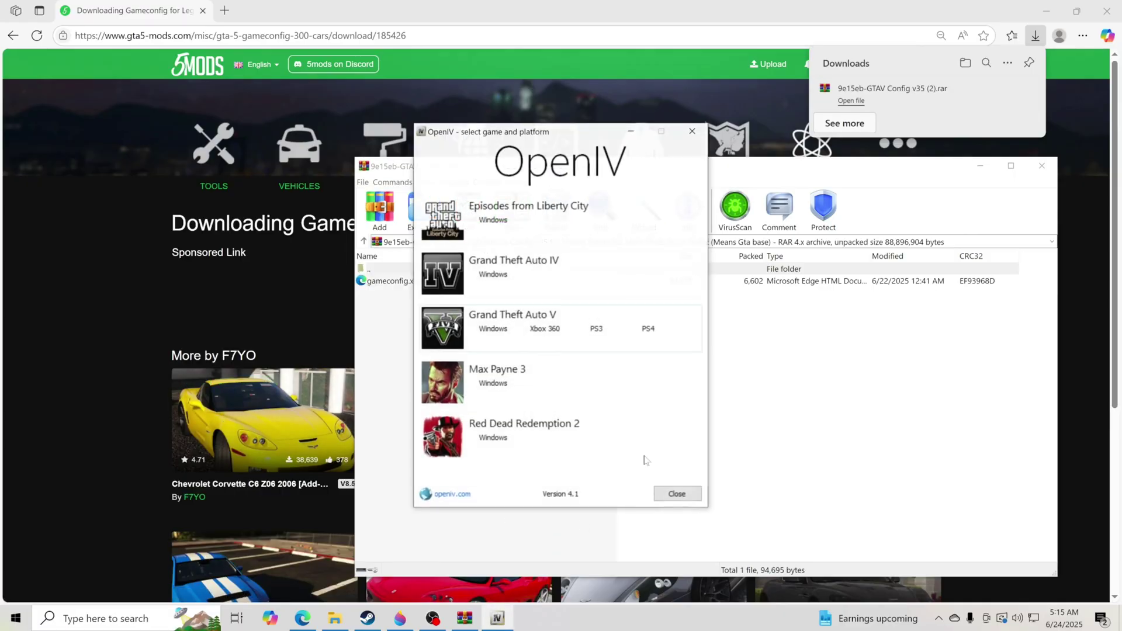
{"action": "left_click", "coordinate": [493, 330]}
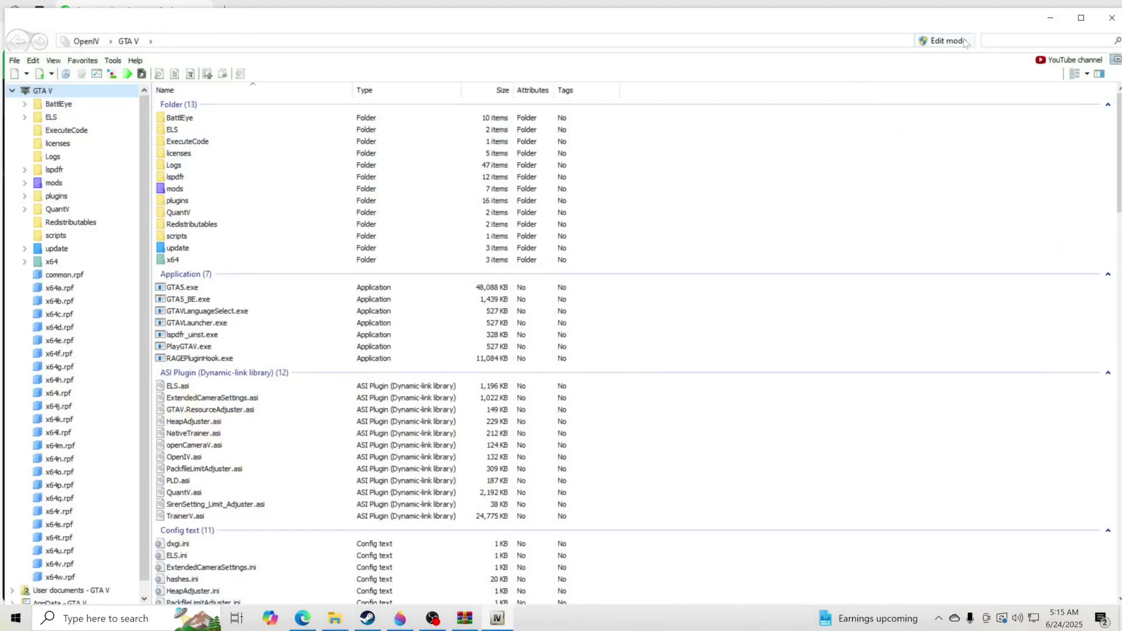
Re-enable edit mode and open the mods\update\update.rpf archive.
{"action": "left_click", "coordinate": [965, 43]}
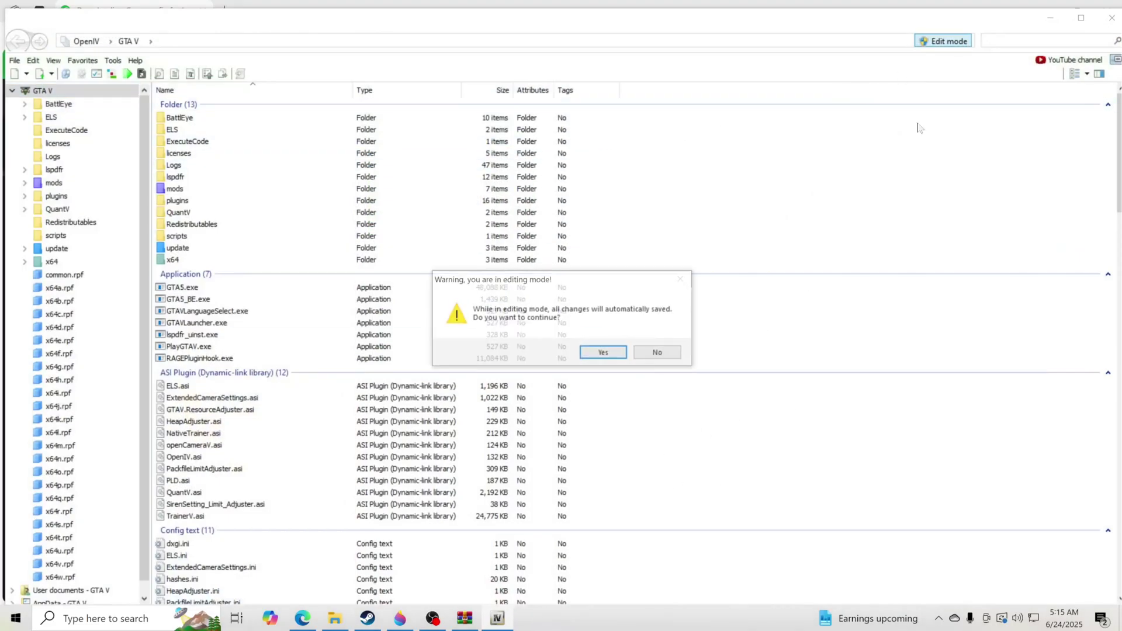
{"action": "left_click", "coordinate": [606, 354]}
{"action": "double_click", "coordinate": [175, 188]}
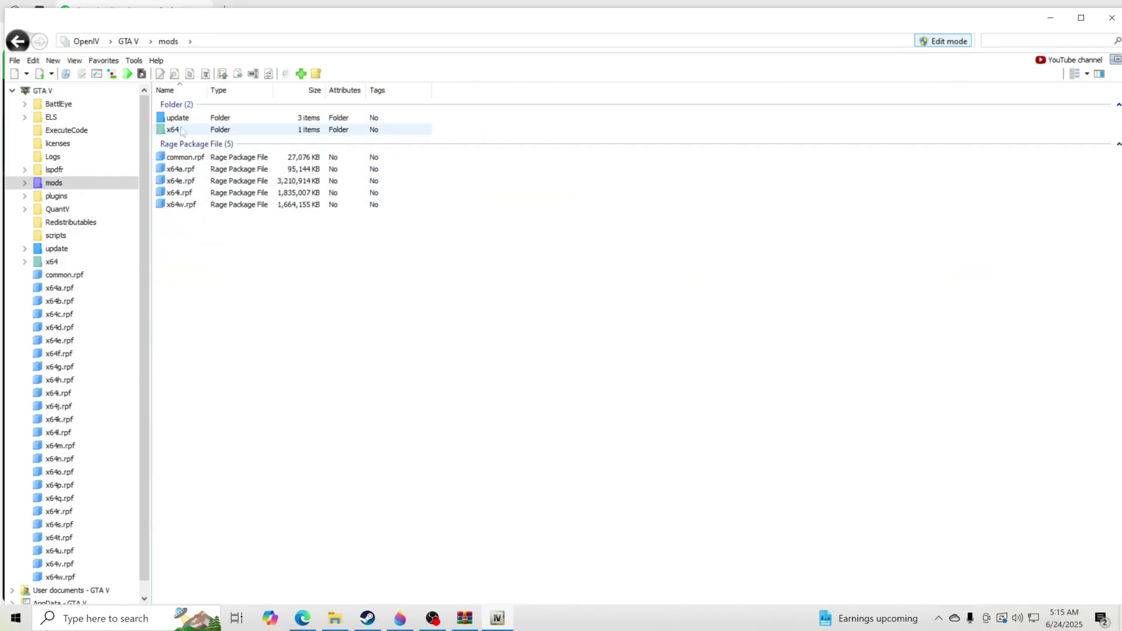
{"action": "double_click", "coordinate": [178, 118]}
{"action": "double_click", "coordinate": [184, 145]}
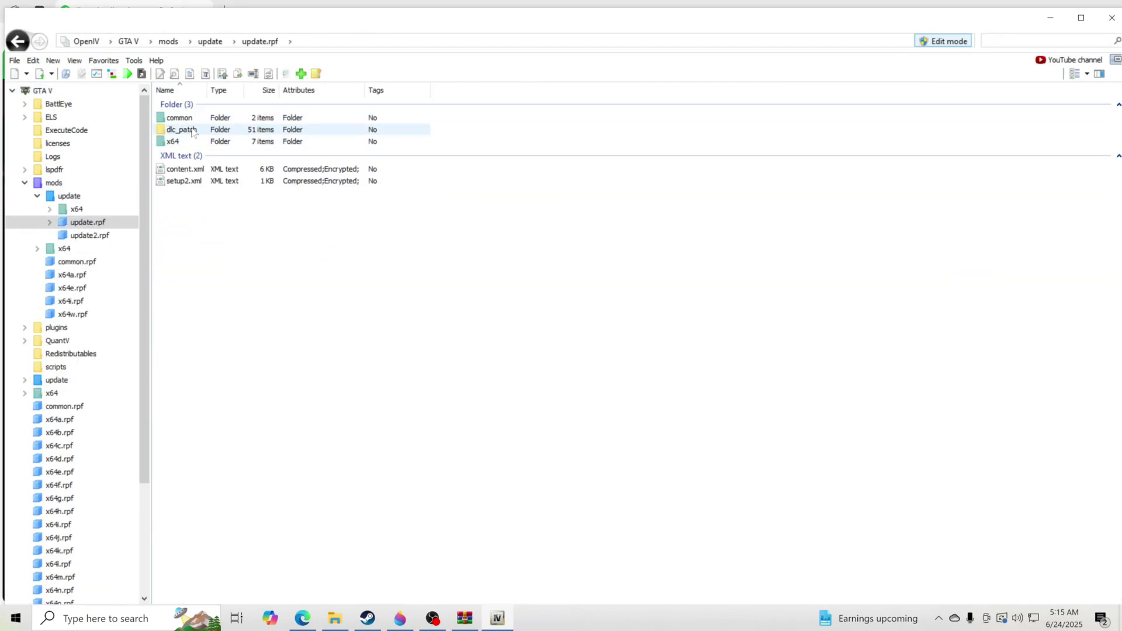
Drop the downloaded gameconfig.xml from WinRAR into update.rpf's common\data folder, then close WinRAR.
{"action": "double_click", "coordinate": [187, 117]}
{"action": "double_click", "coordinate": [195, 122]}
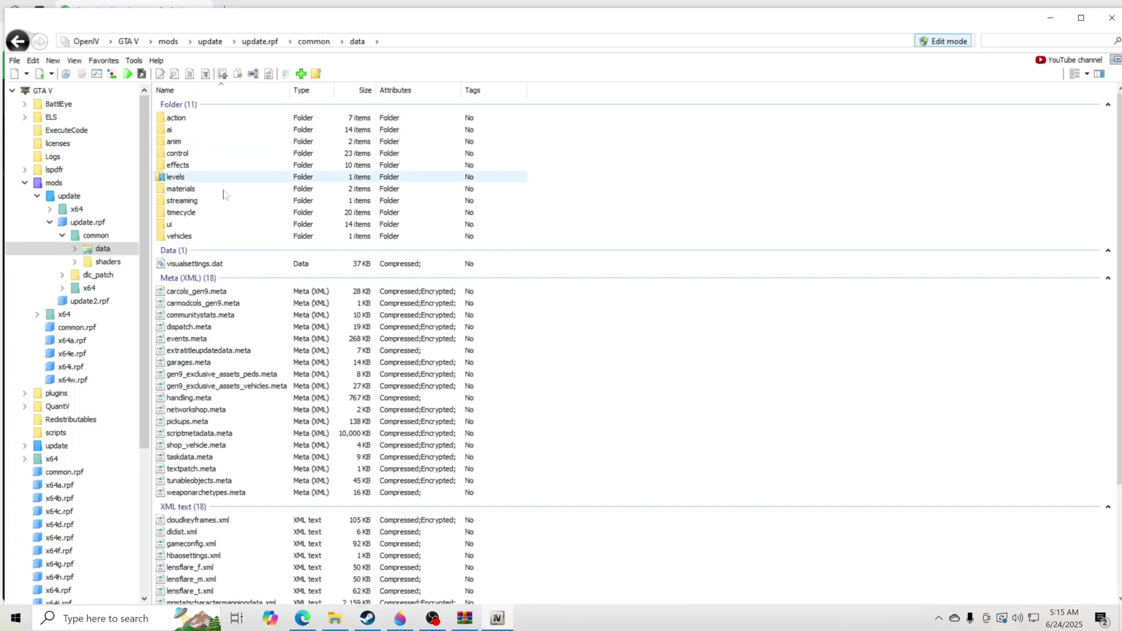
{"action": "scroll", "coordinate": [658, 437], "scroll_direction": "down", "scroll_amount": 2}
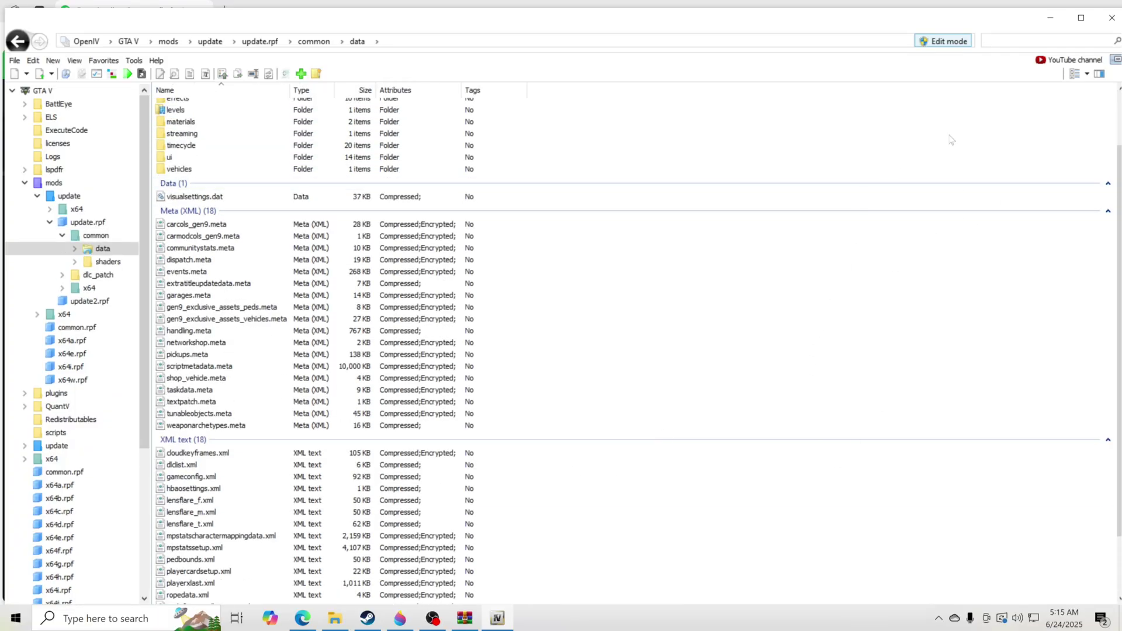
{"action": "left_click", "coordinate": [471, 624]}
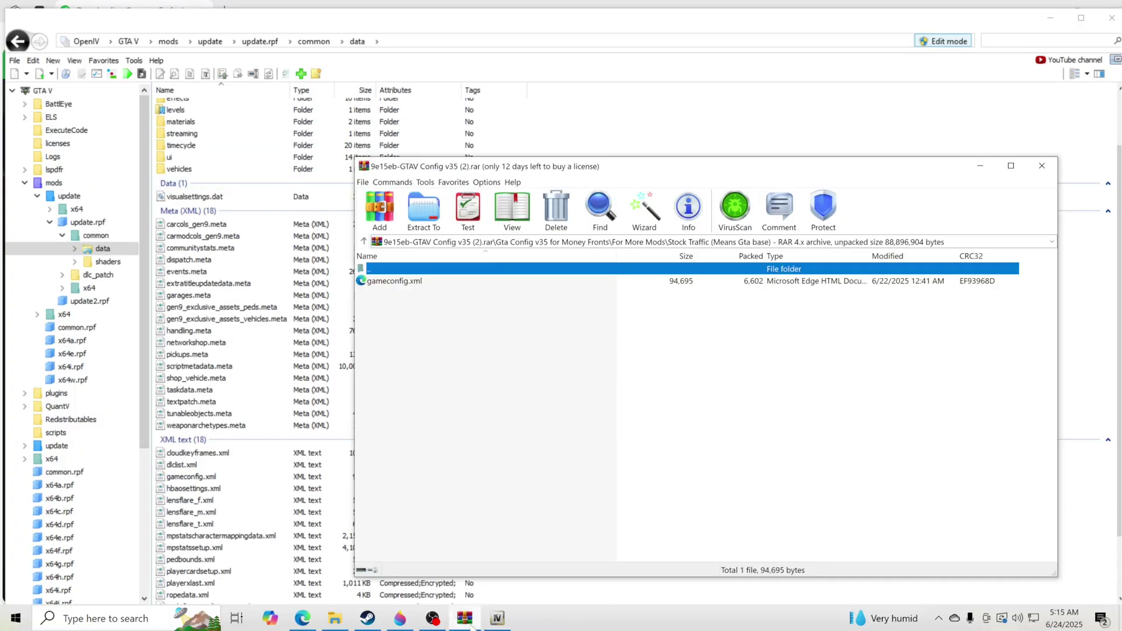
{"action": "left_click_drag", "start_coordinate": [526, 173], "coordinate": [806, 196]}
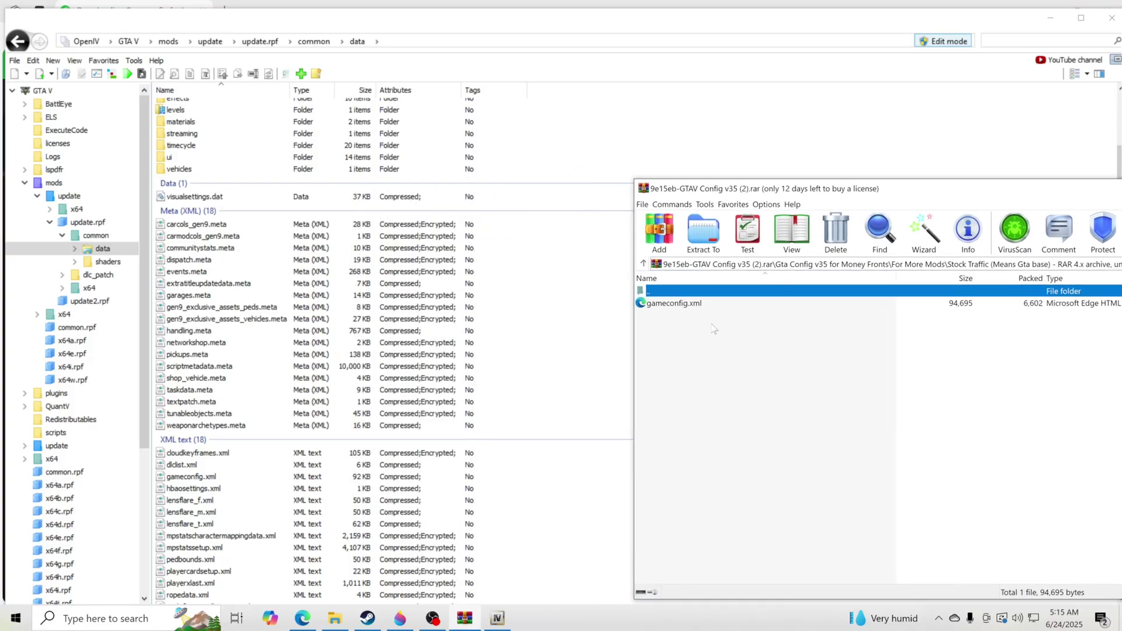
{"action": "left_click_drag", "start_coordinate": [678, 304], "coordinate": [505, 547]}
{"action": "left_click_drag", "start_coordinate": [910, 194], "coordinate": [623, 155]}
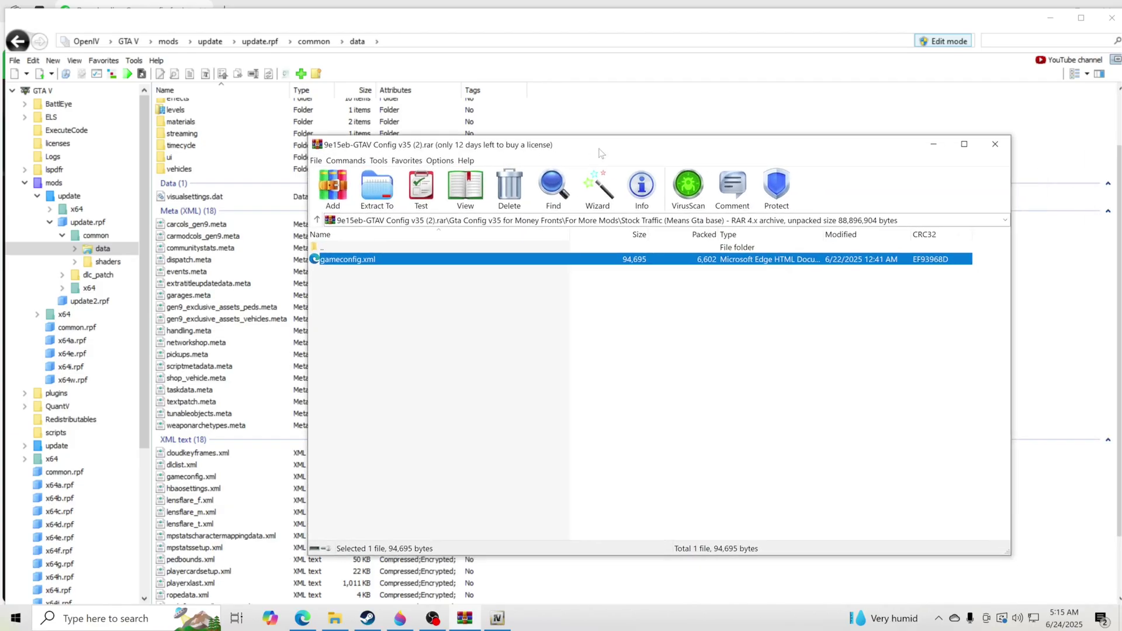
{"action": "left_click", "coordinate": [995, 146]}
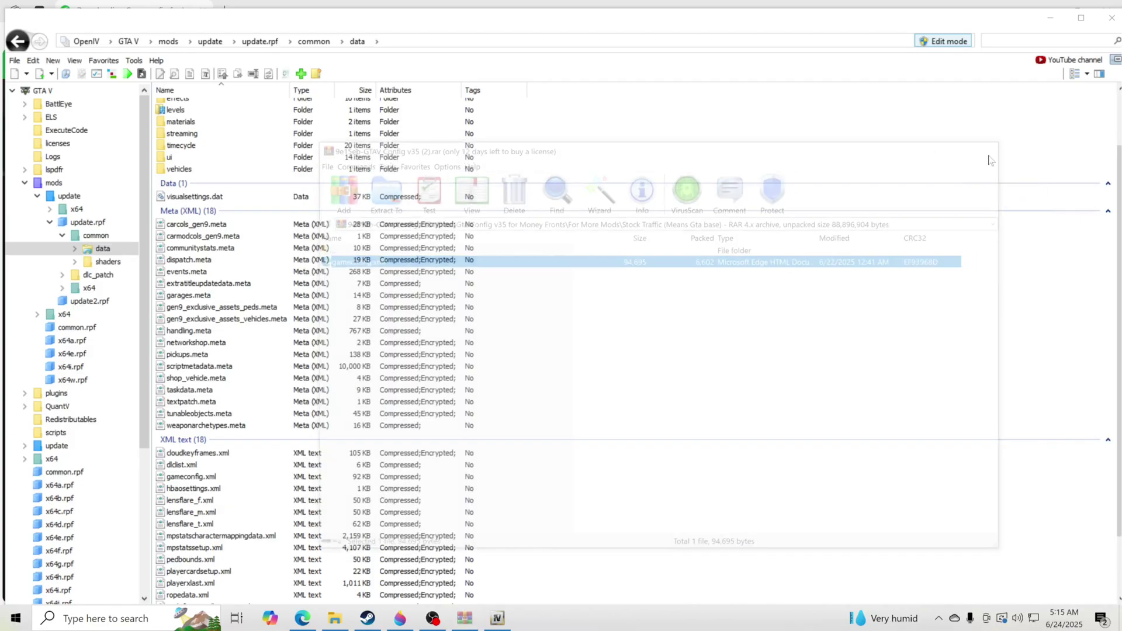
Return to the Gameconfig mod page and download the Packfile & Heap Adjusters INI files version.
{"action": "left_click", "coordinate": [301, 619]}
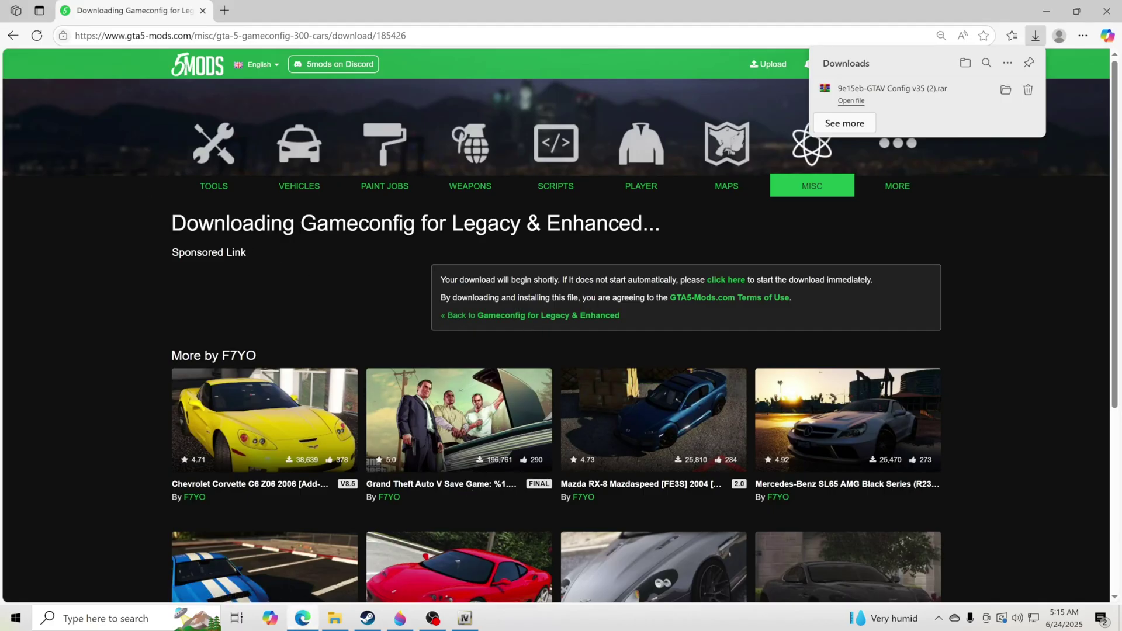
{"action": "left_click", "coordinate": [13, 35]}
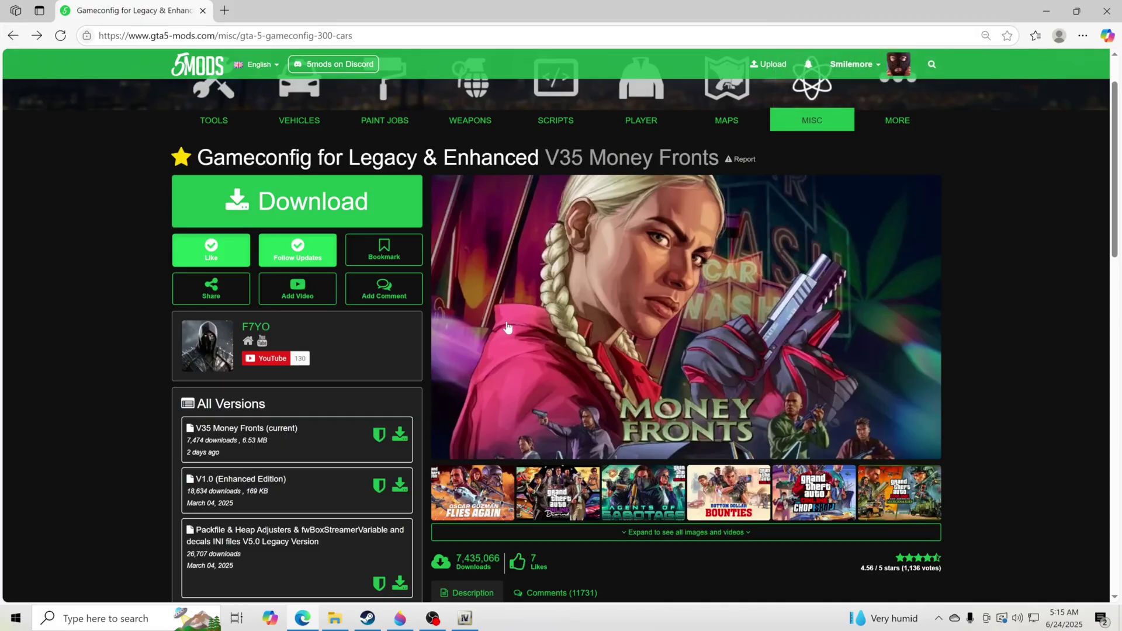
{"action": "scroll", "coordinate": [541, 379], "scroll_direction": "down", "scroll_amount": 2}
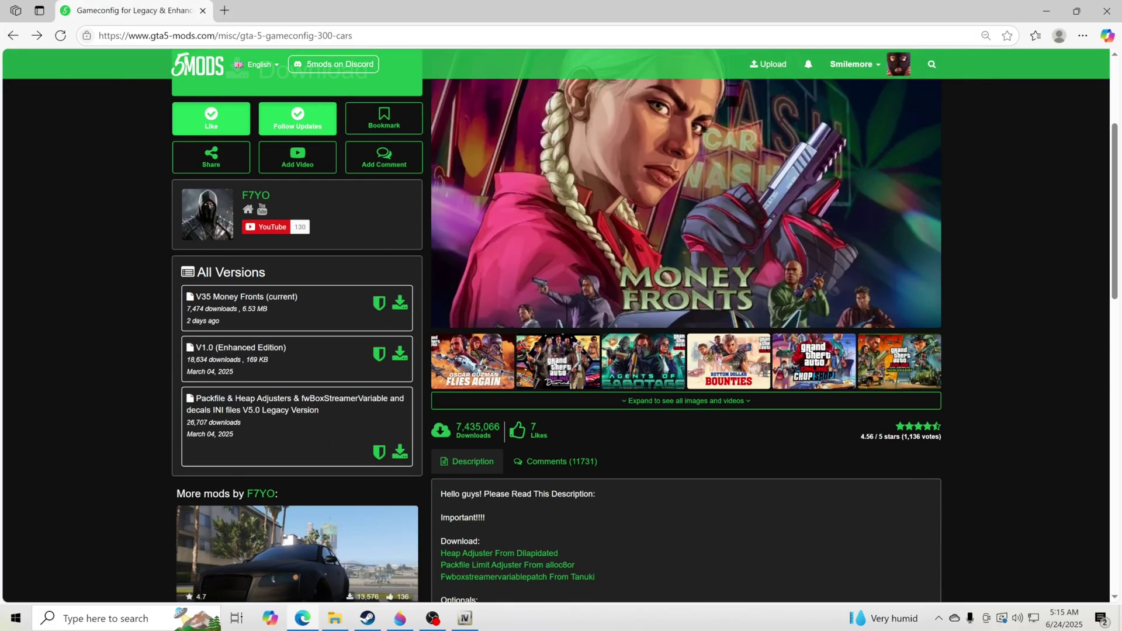
{"action": "left_click_drag", "start_coordinate": [197, 399], "coordinate": [267, 399]}
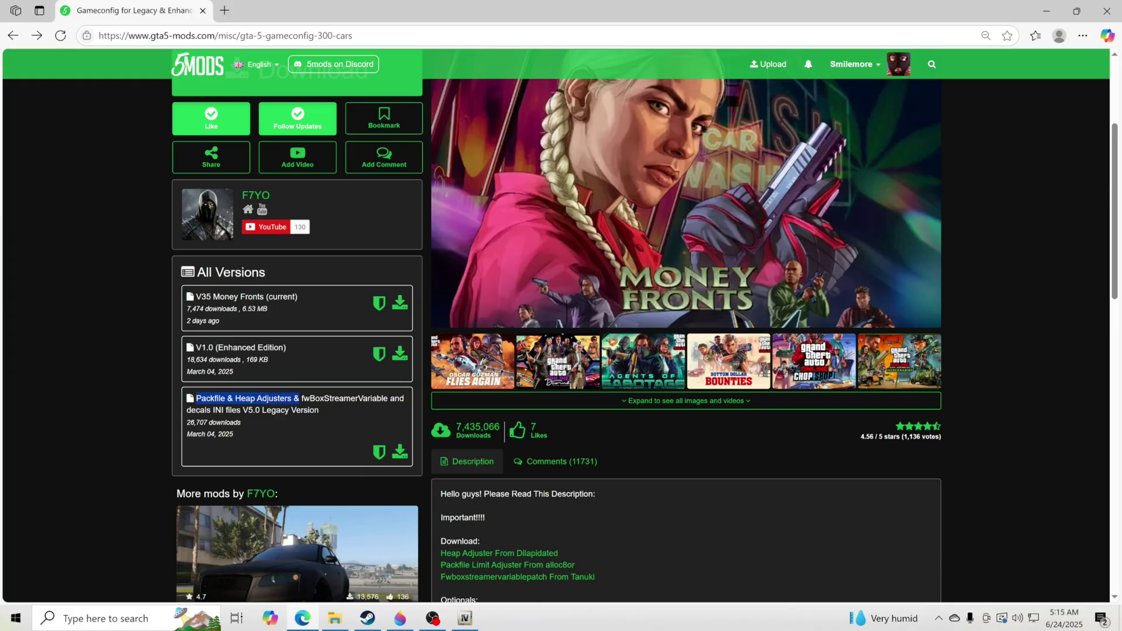
{"action": "left_click_drag", "start_coordinate": [334, 398], "coordinate": [388, 399]}
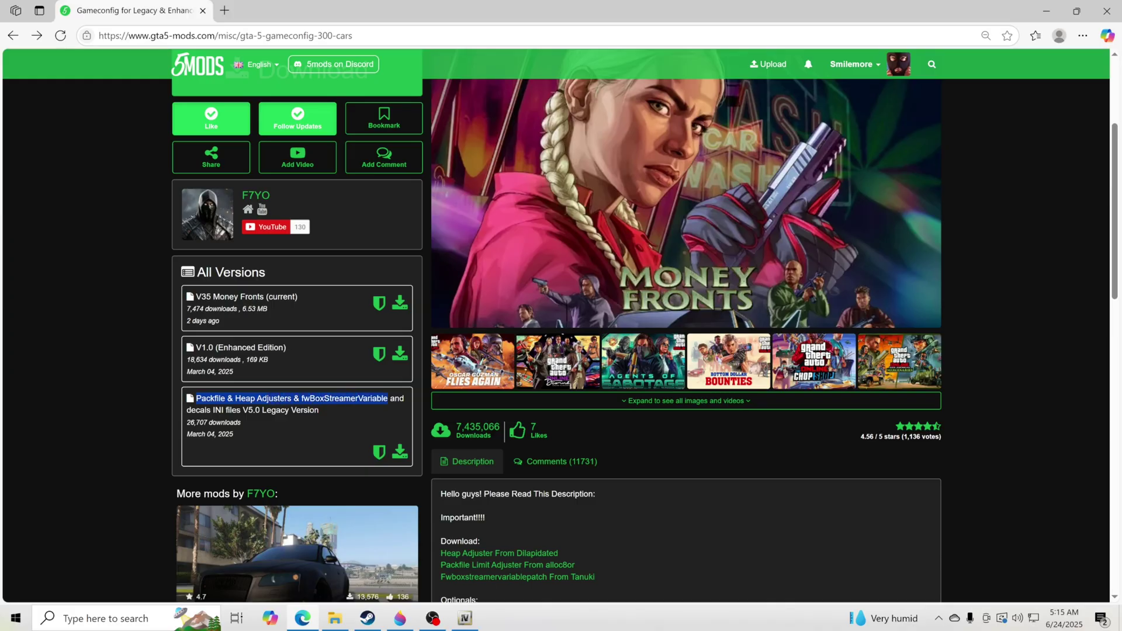
{"action": "left_click", "coordinate": [295, 433]}
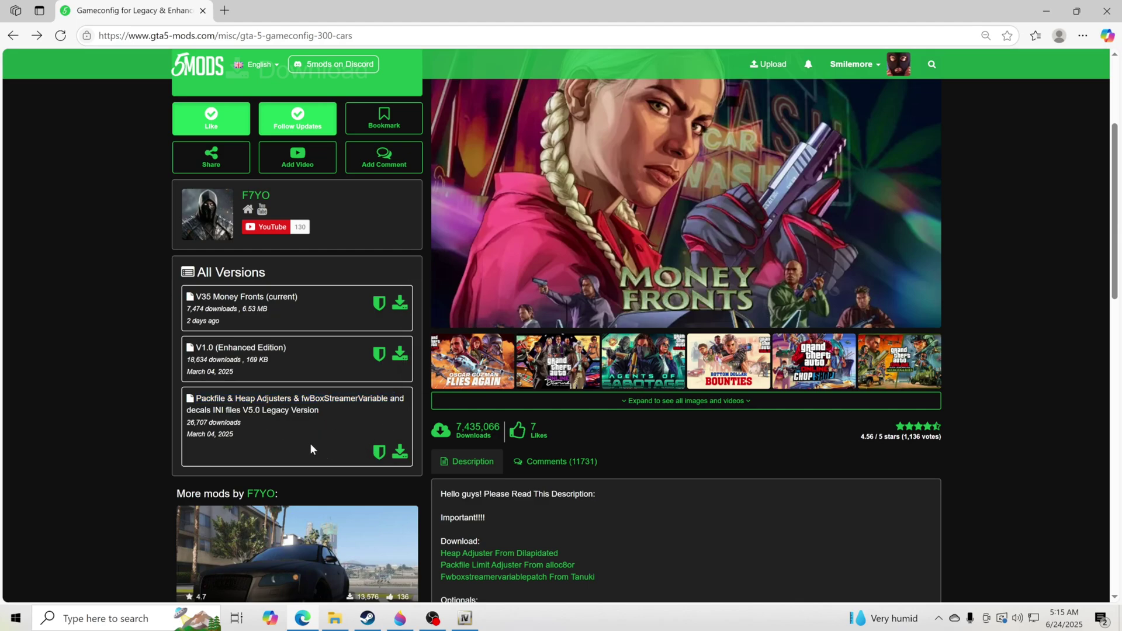
{"action": "left_click", "coordinate": [402, 461]}
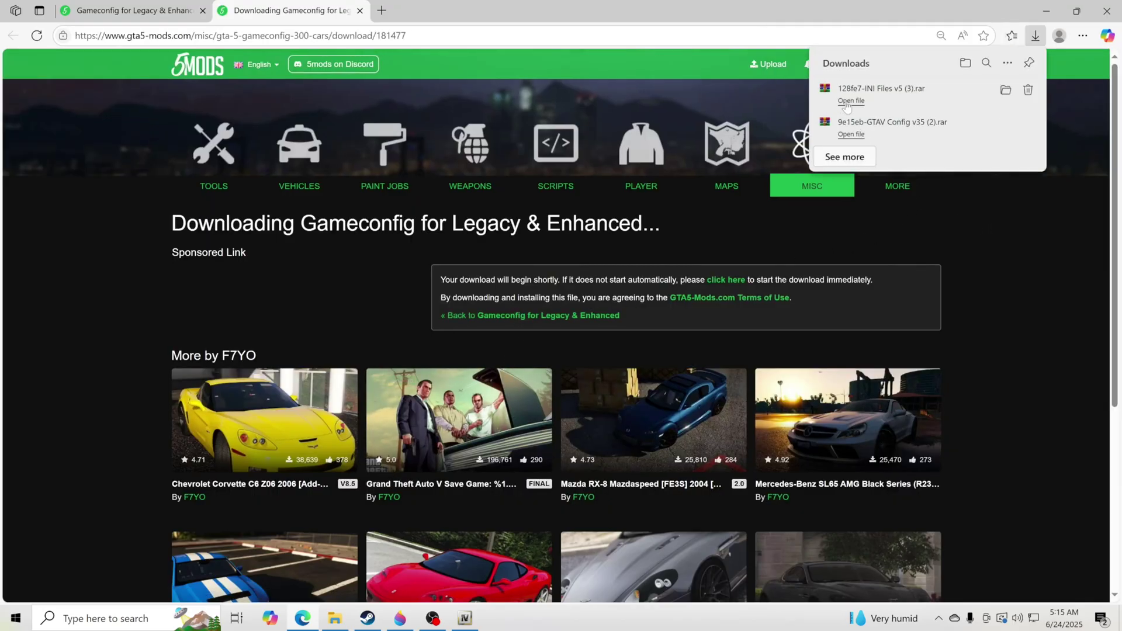
Open INI Files v5 (3).rar and select HeapAdjuster.ini, PackfileLimitAdjuster.ini and the decals-limit TOML.
{"action": "left_click", "coordinate": [848, 101]}
{"action": "left_click", "coordinate": [385, 299]}
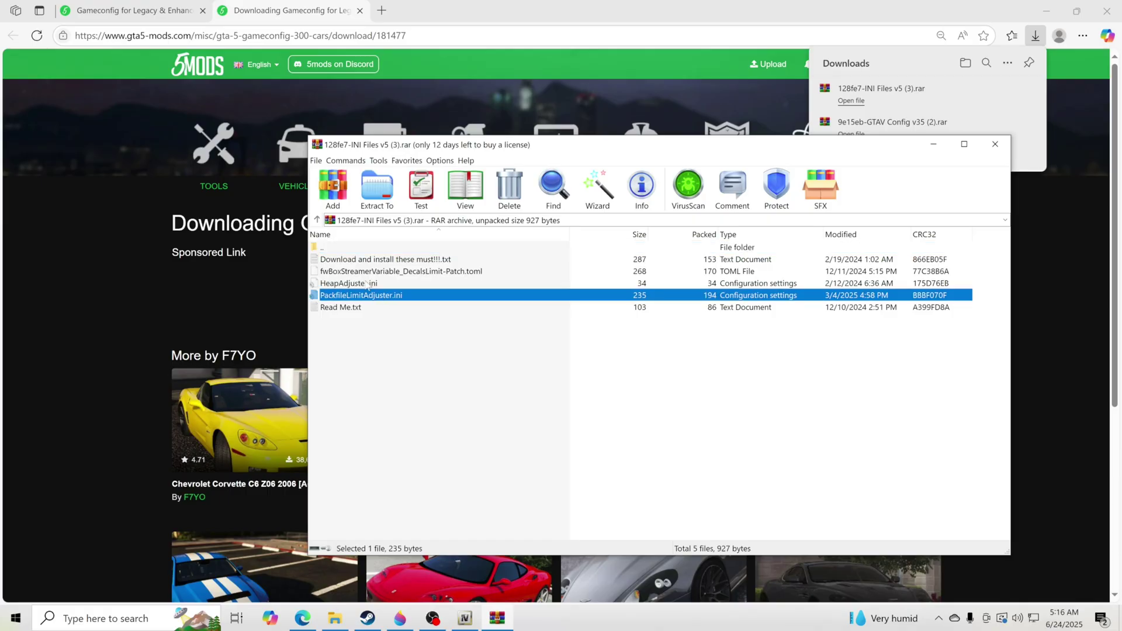
{"action": "left_click", "coordinate": [363, 284], "text": "ctrl"}
{"action": "left_click", "coordinate": [364, 272], "text": "ctrl"}
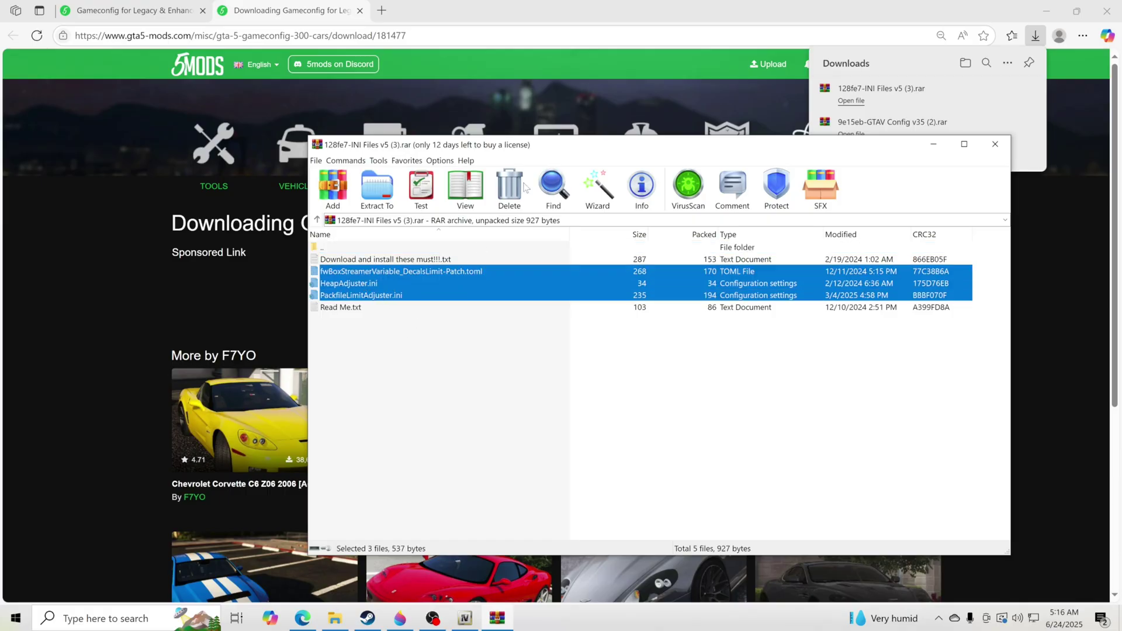
{"action": "left_click_drag", "start_coordinate": [585, 144], "coordinate": [638, 140]}
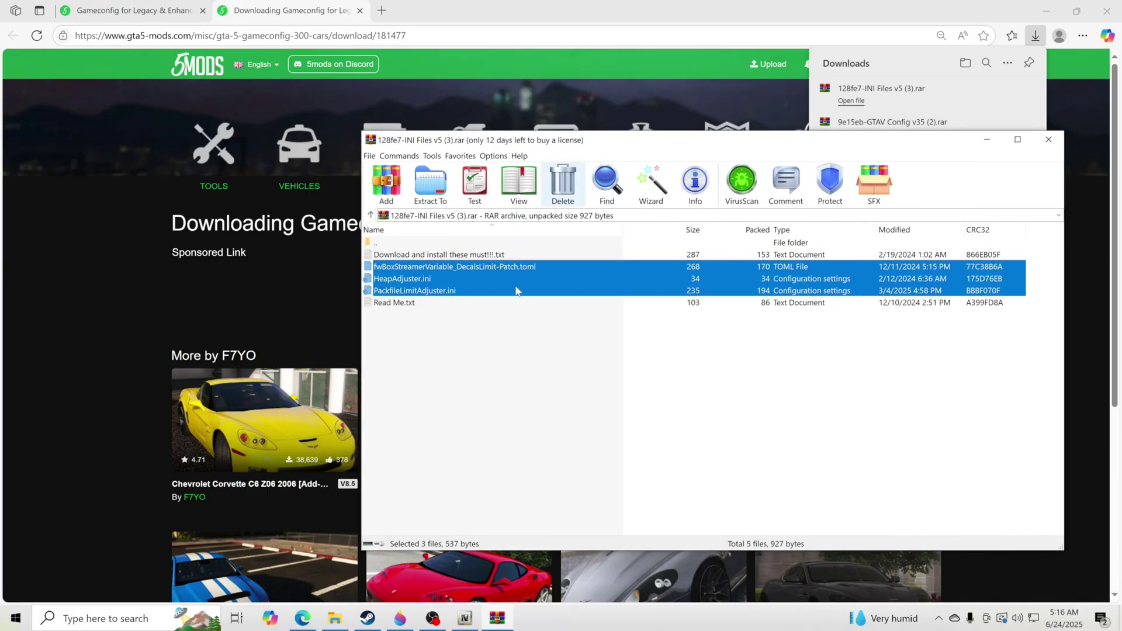
Open Grand Theft Auto V's install folder from the Steam library via Manage > Browse local files.
{"action": "left_click", "coordinate": [373, 623]}
{"action": "mouse_move", "coordinate": [89, 24]}
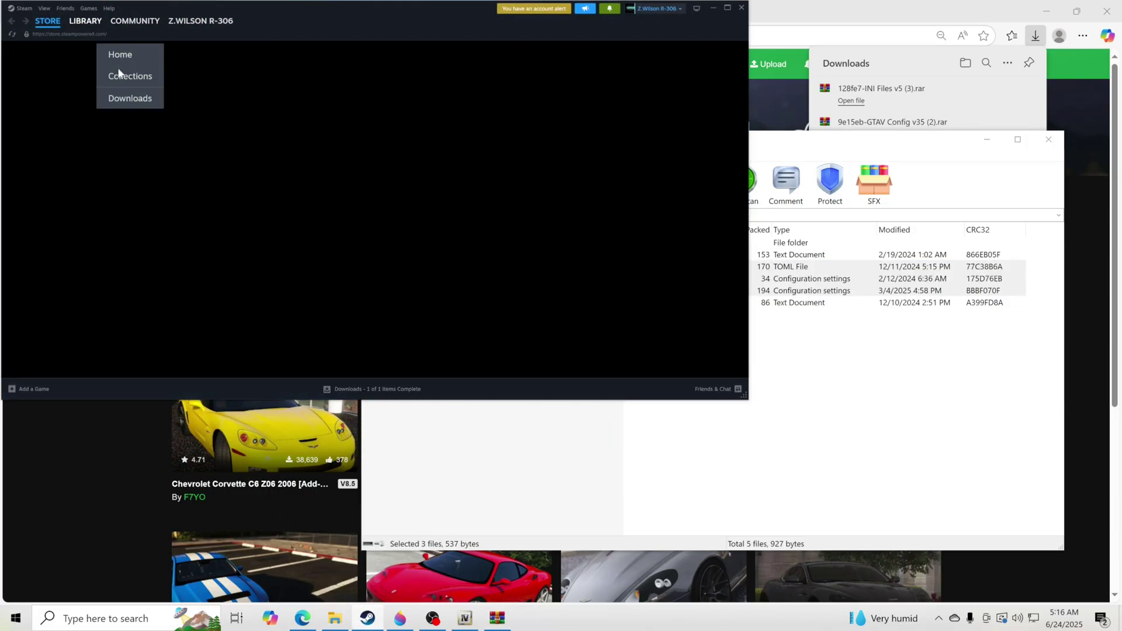
{"action": "left_click", "coordinate": [120, 54]}
{"action": "scroll", "coordinate": [58, 316], "scroll_direction": "down", "scroll_amount": 3}
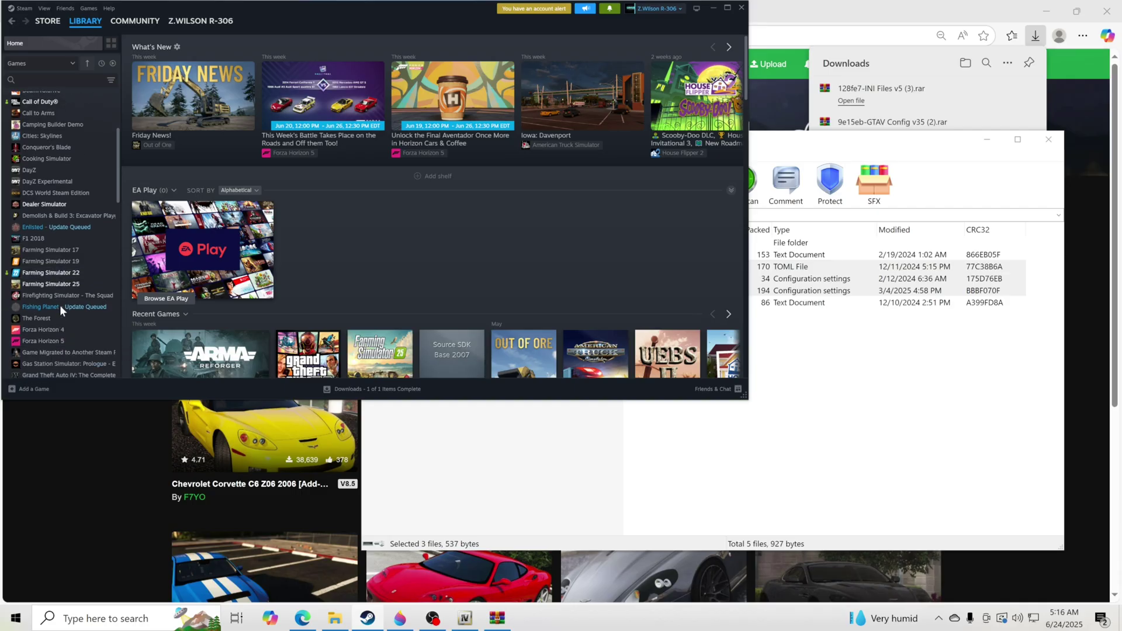
{"action": "scroll", "coordinate": [61, 312], "scroll_direction": "down", "scroll_amount": 3}
{"action": "right_click", "coordinate": [49, 310]}
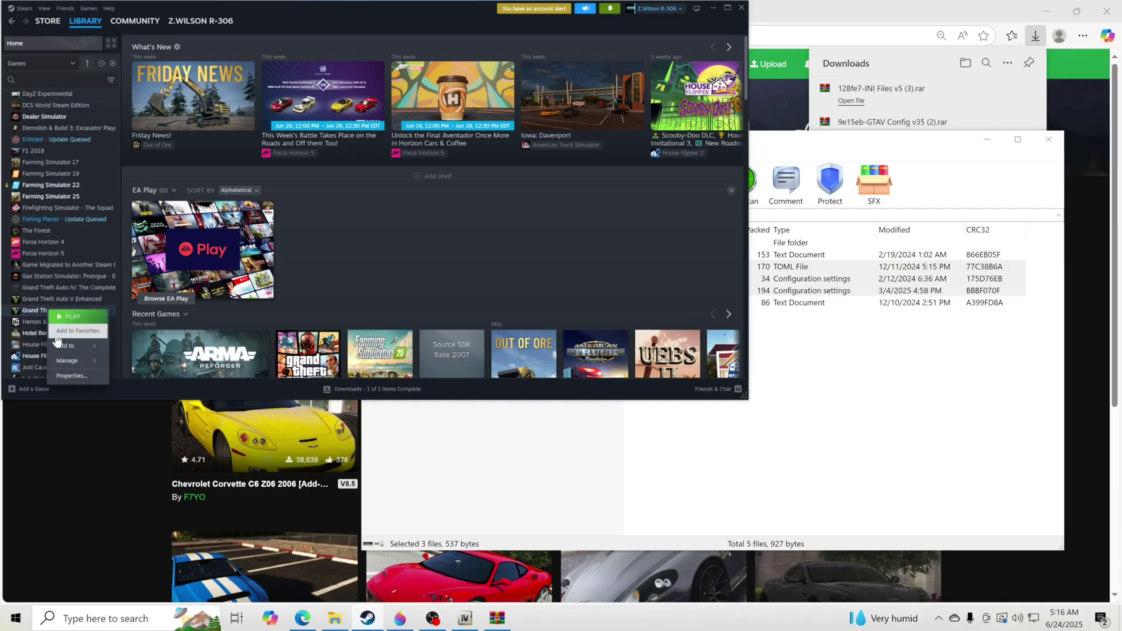
{"action": "mouse_move", "coordinate": [64, 345]}
{"action": "left_click", "coordinate": [134, 301]}
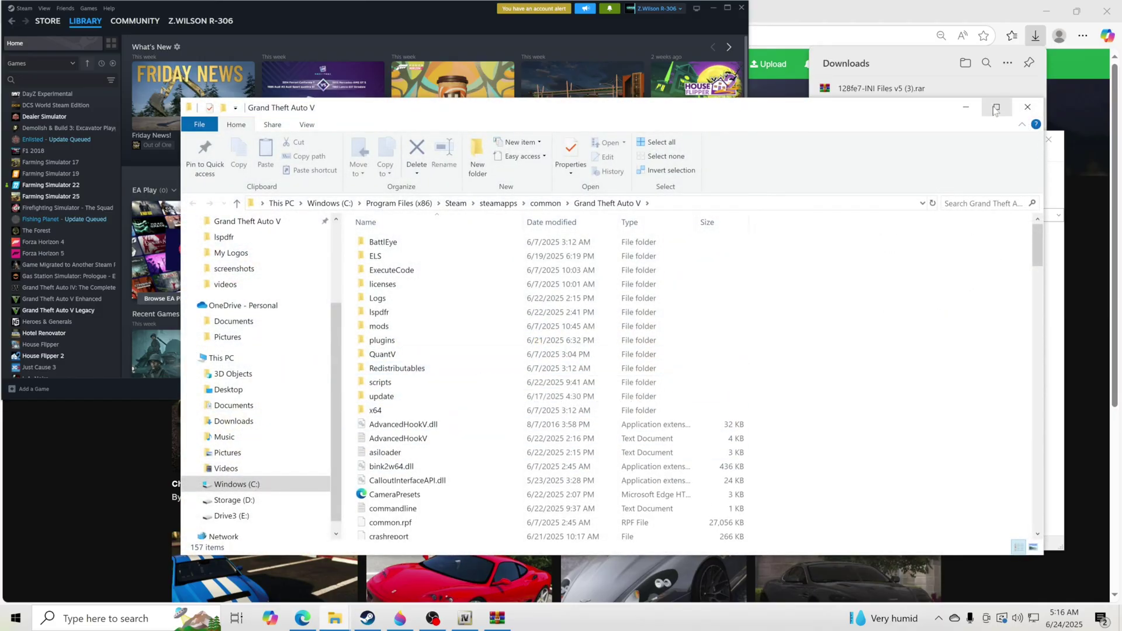
Copy HeapAdjuster.ini, PackfileLimitAdjuster.ini and the decals-limit TOML into the GTA V folder, replacing originals.
{"action": "left_click", "coordinate": [995, 109]}
{"action": "left_click", "coordinate": [491, 618]}
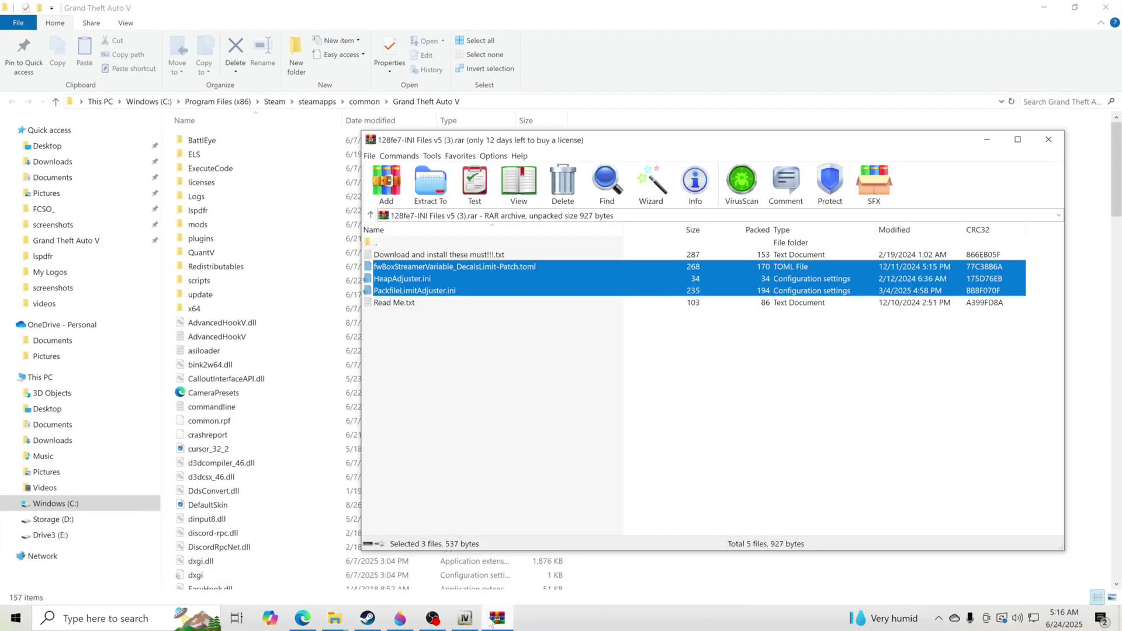
{"action": "left_click_drag", "start_coordinate": [643, 140], "coordinate": [909, 347]}
{"action": "left_click_drag", "start_coordinate": [693, 498], "coordinate": [817, 282]}
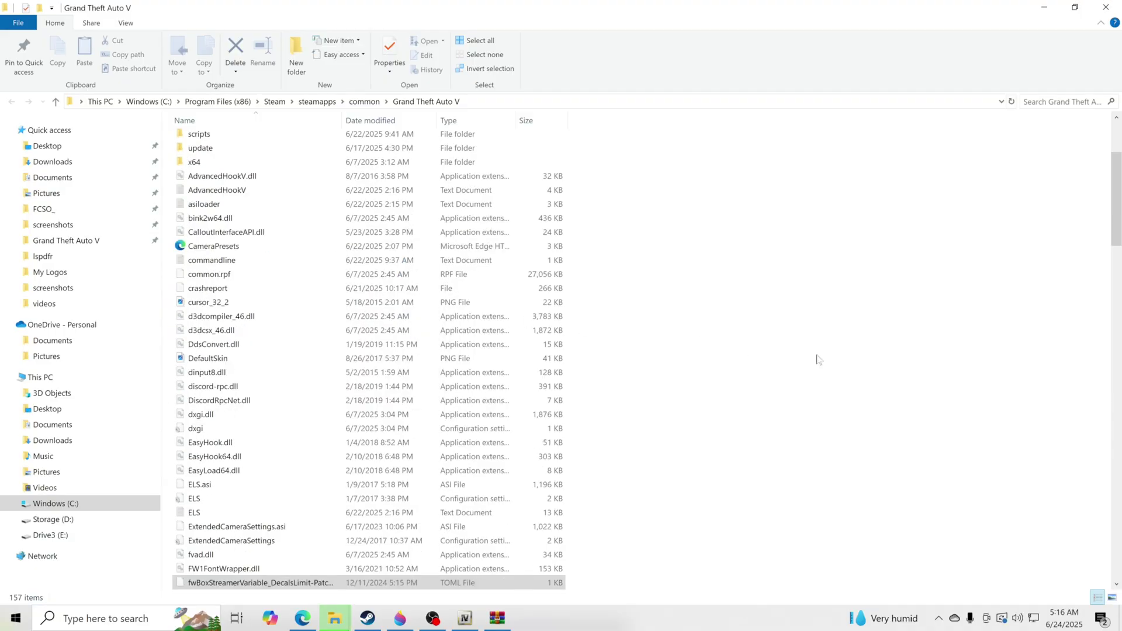
{"action": "scroll", "coordinate": [727, 379], "scroll_direction": "down", "scroll_amount": 3}
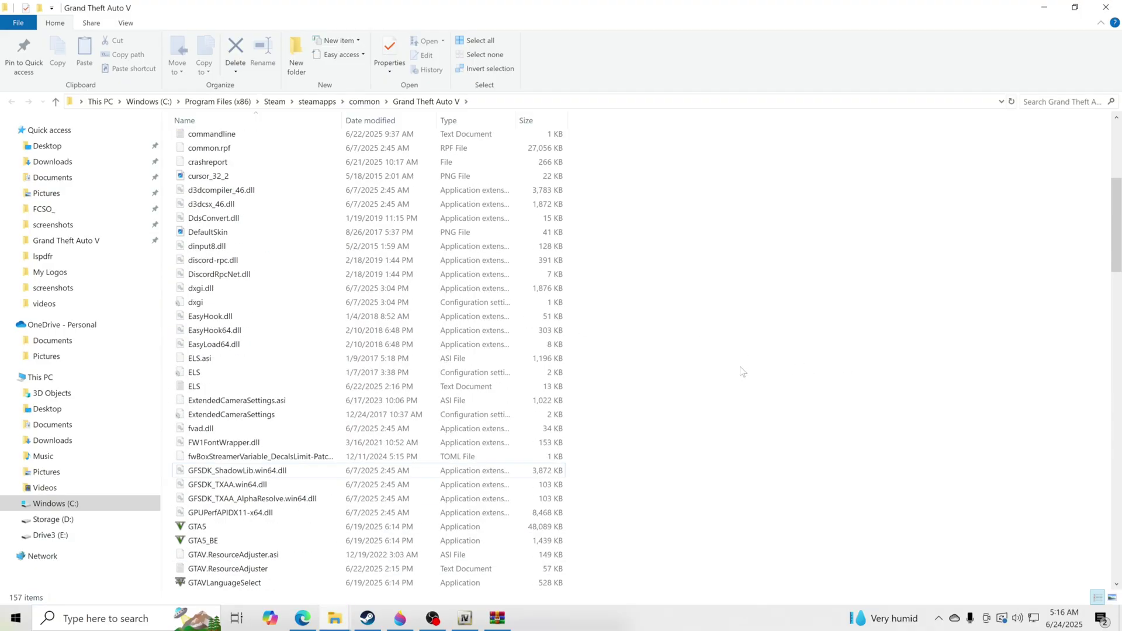
{"action": "scroll", "coordinate": [725, 377], "scroll_direction": "up", "scroll_amount": 7}
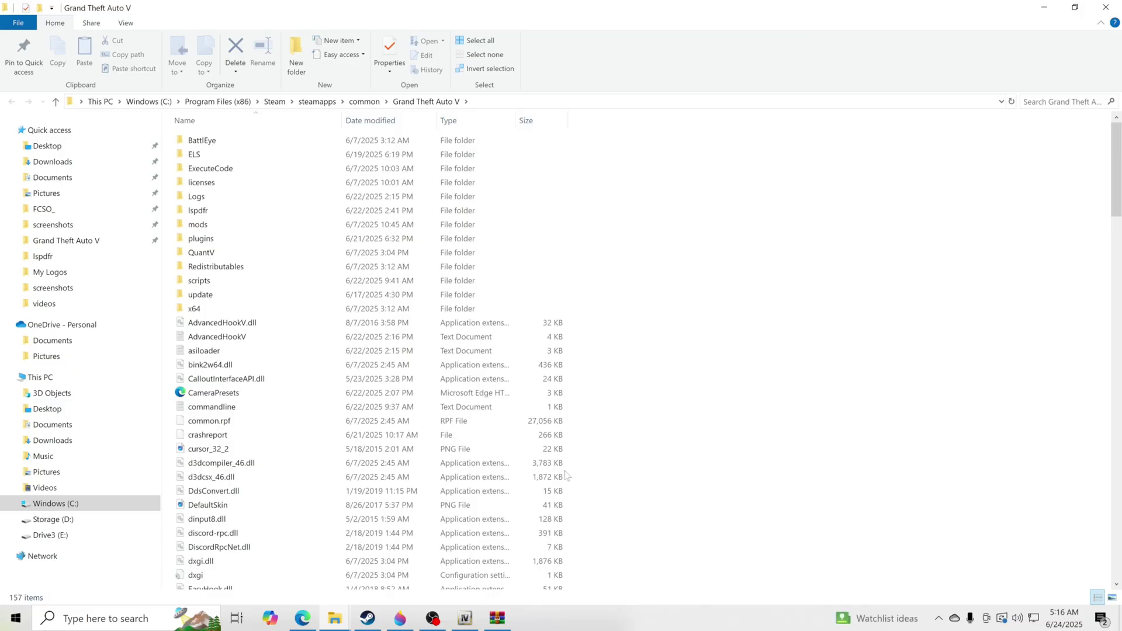
Bring up the out-of-game-memory error screenshot in Paint 3D.
{"action": "left_click", "coordinate": [400, 618]}
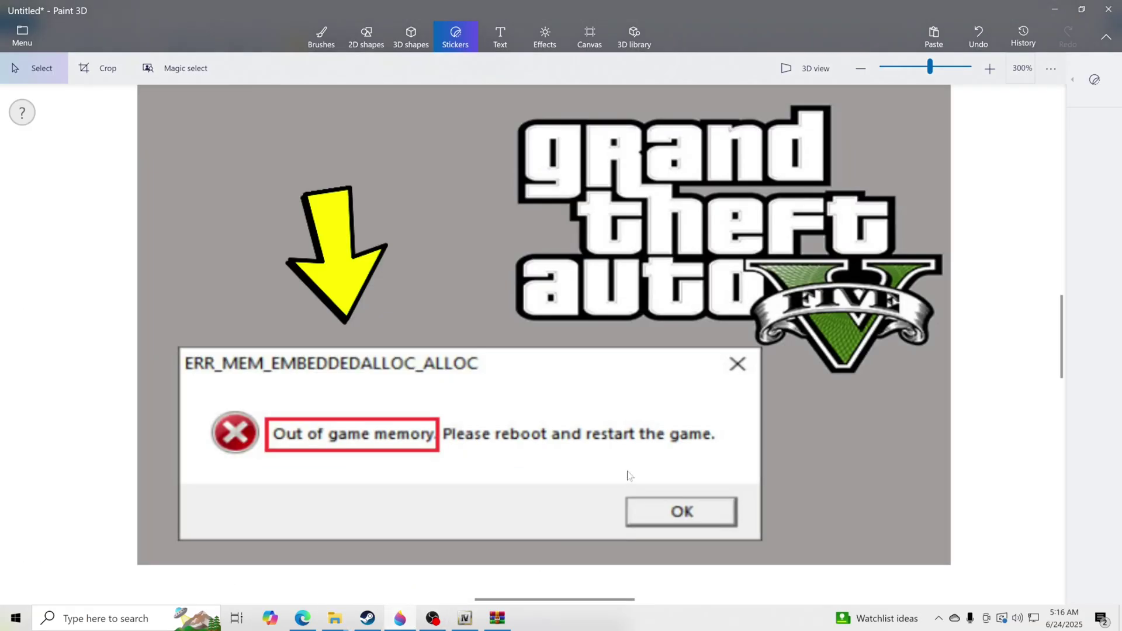
{"action": "mouse_move", "coordinate": [309, 622]}
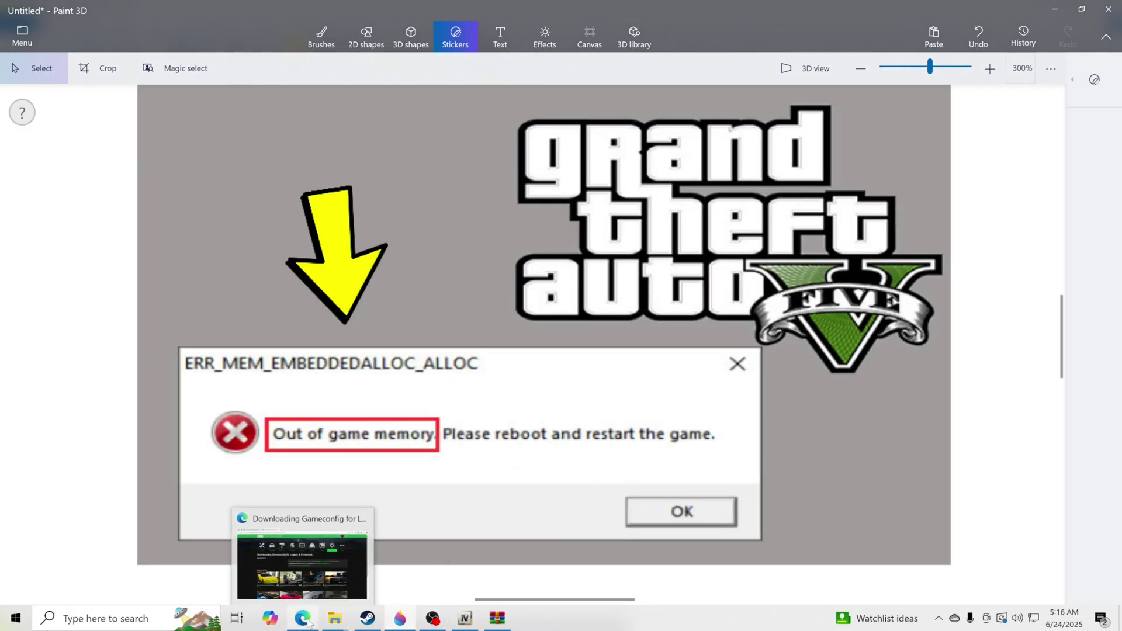
{"action": "mouse_move", "coordinate": [405, 621]}
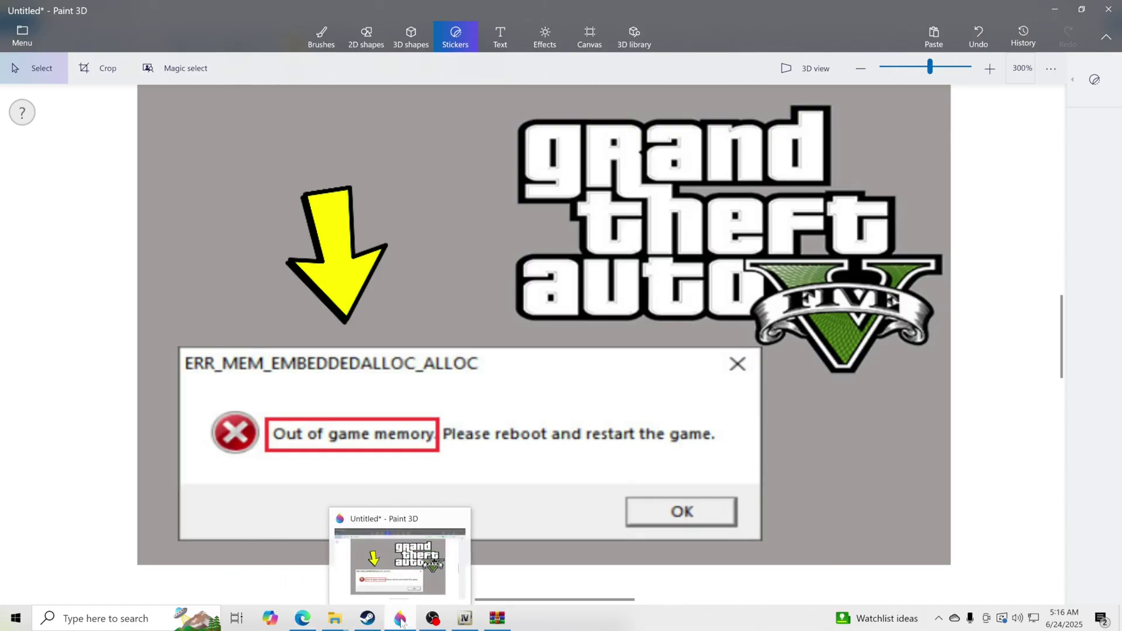
Return to the browser and scroll through the Gameconfig for Legacy & Enhanced V35 Money Fronts mod page.
{"action": "left_click", "coordinate": [304, 619]}
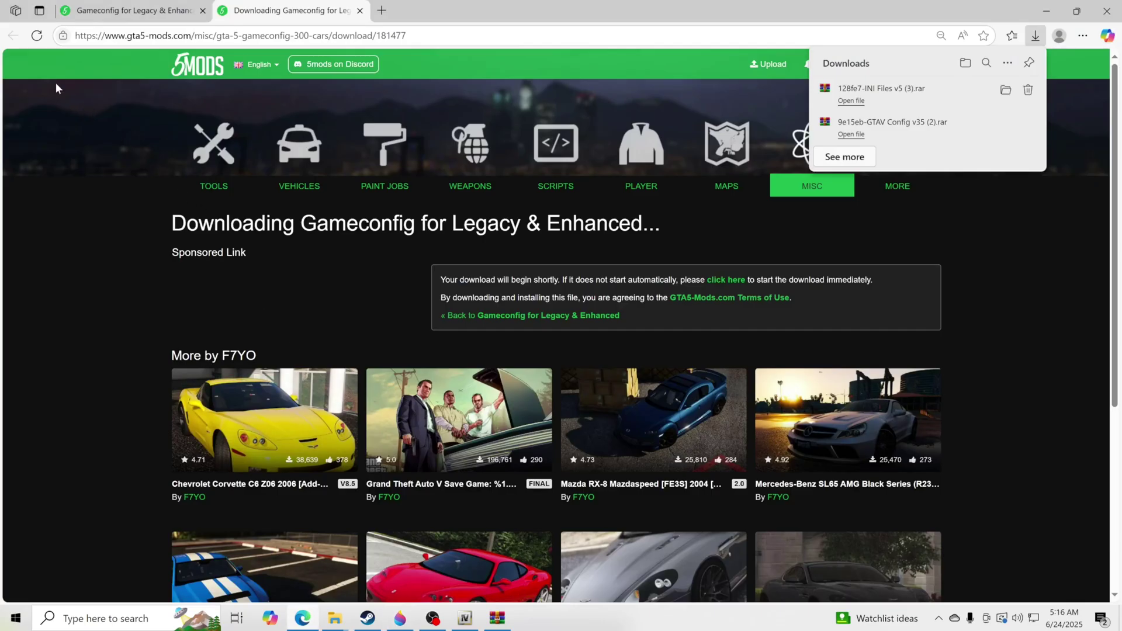
{"action": "left_click", "coordinate": [134, 10]}
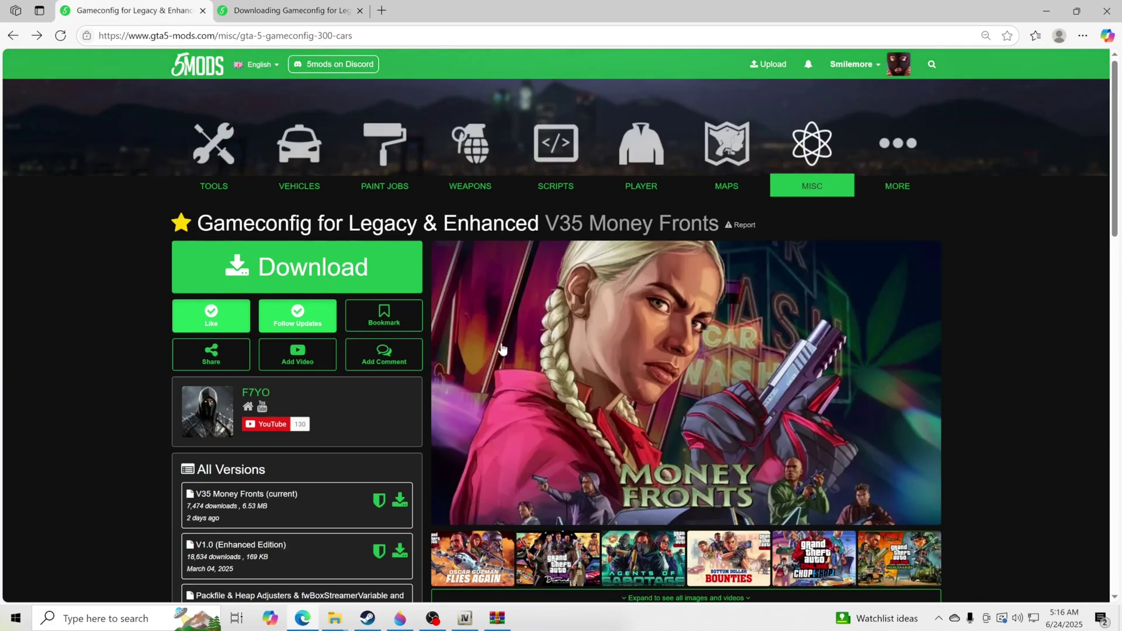
{"action": "scroll", "coordinate": [754, 424], "scroll_direction": "down", "scroll_amount": 1}
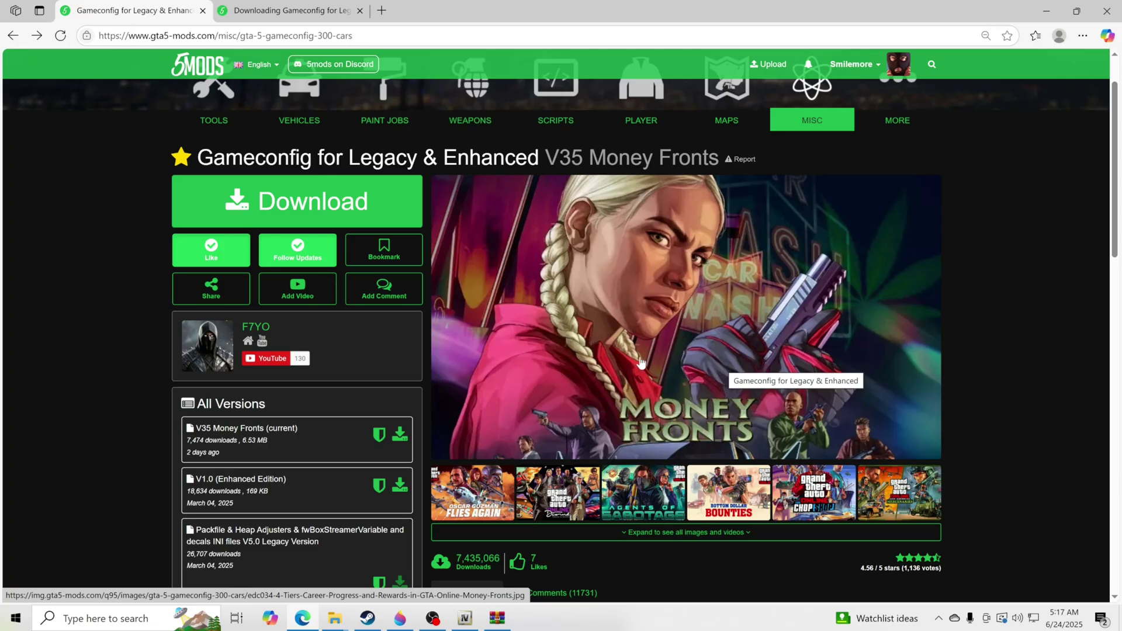
{"action": "scroll", "coordinate": [702, 388], "scroll_direction": "down", "scroll_amount": 3}
{"action": "scroll", "coordinate": [657, 426], "scroll_direction": "up", "scroll_amount": 3}
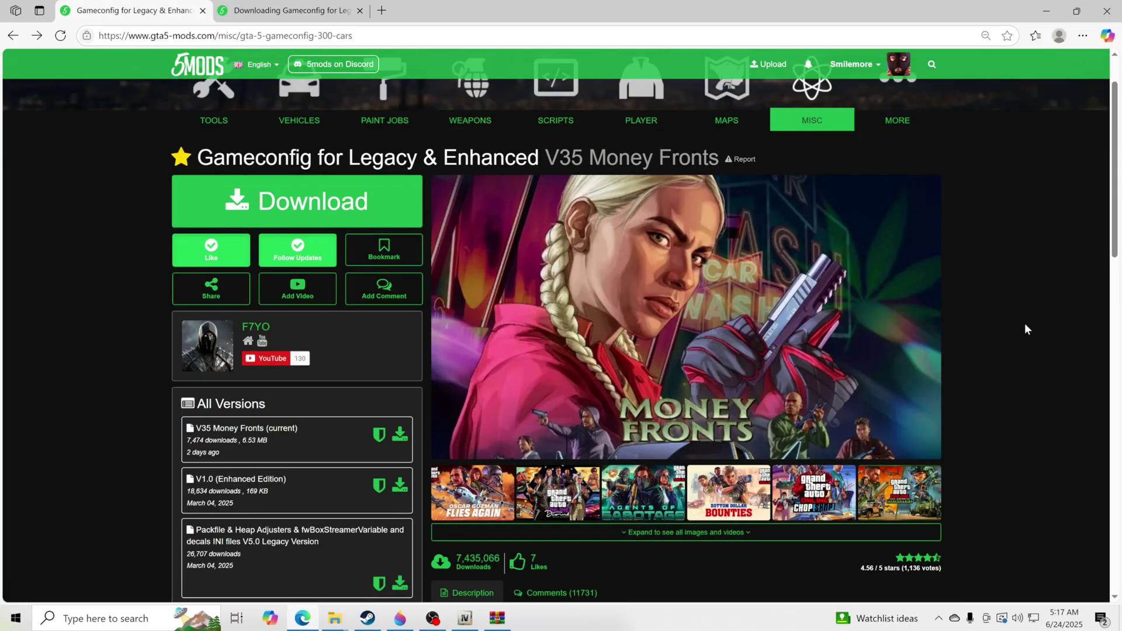
{"action": "scroll", "coordinate": [1026, 324], "scroll_direction": "down", "scroll_amount": 1}
{"action": "scroll", "coordinate": [1025, 324], "scroll_direction": "up", "scroll_amount": 1}
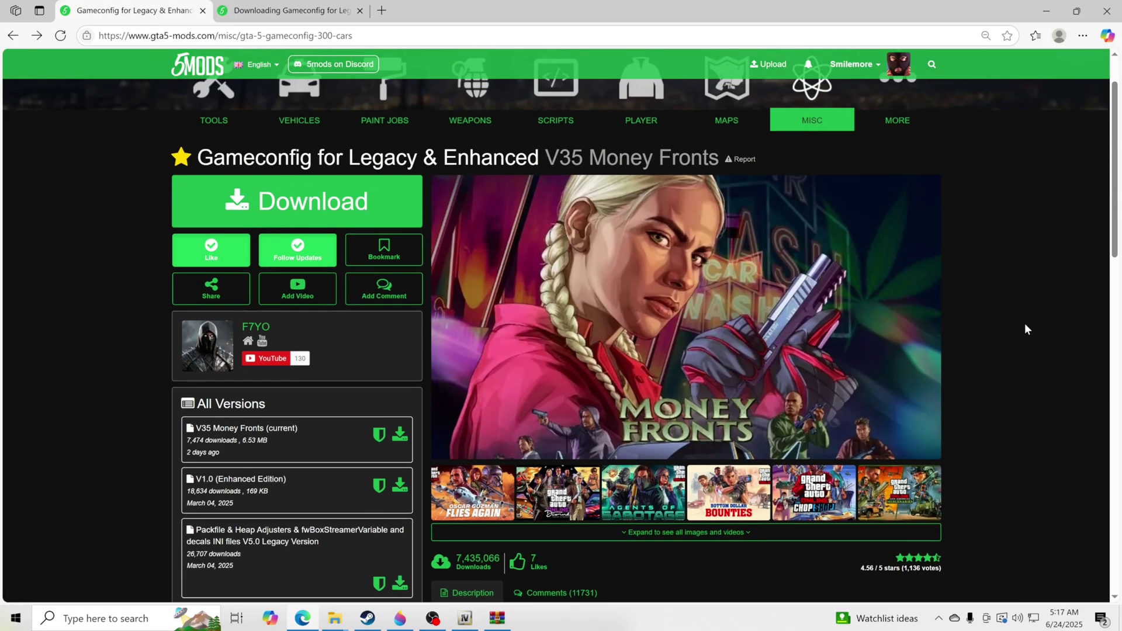